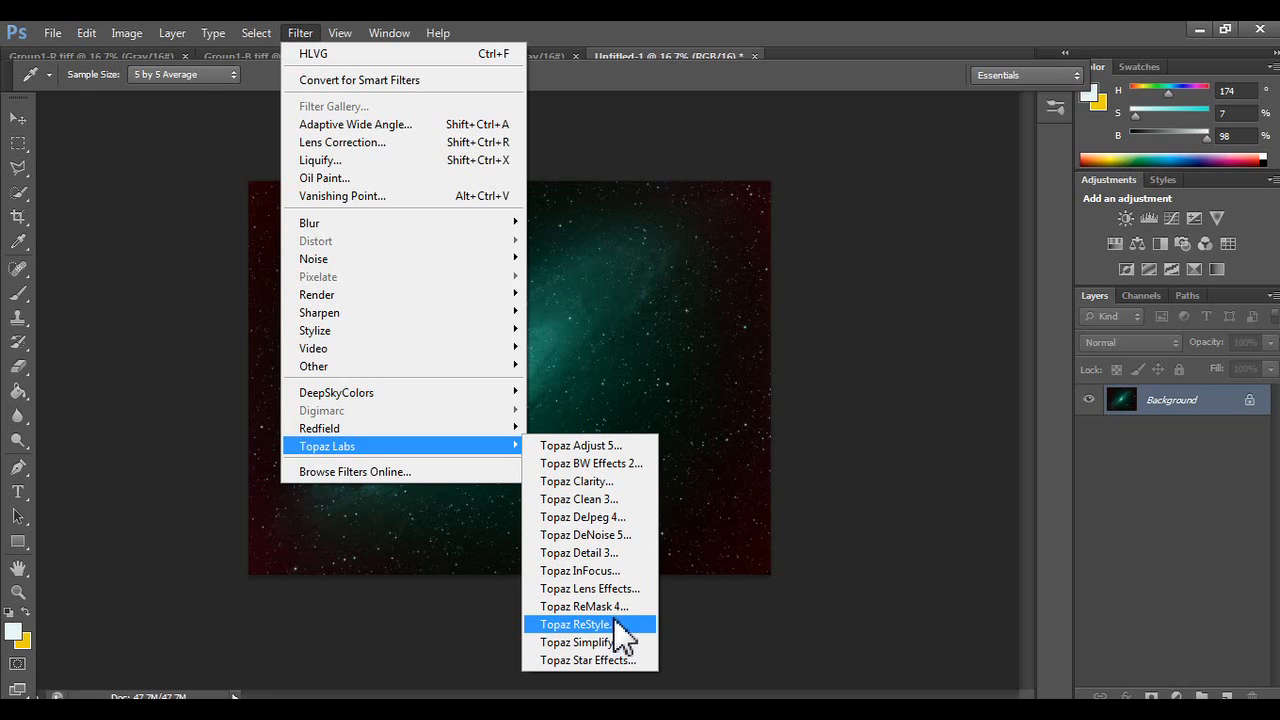
Add a Levels adjustment layer above the galaxy image and try shifting the Blue channel's midtones.
left_click(743, 29)
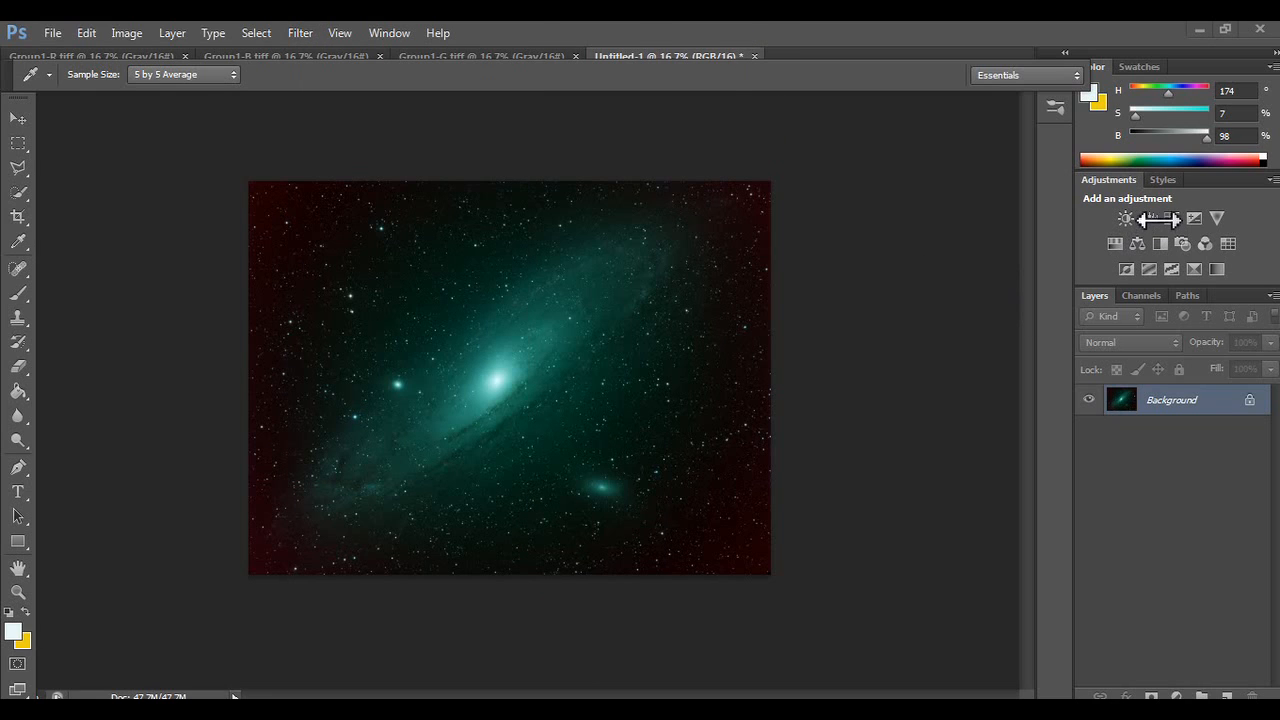
left_click(1150, 219)
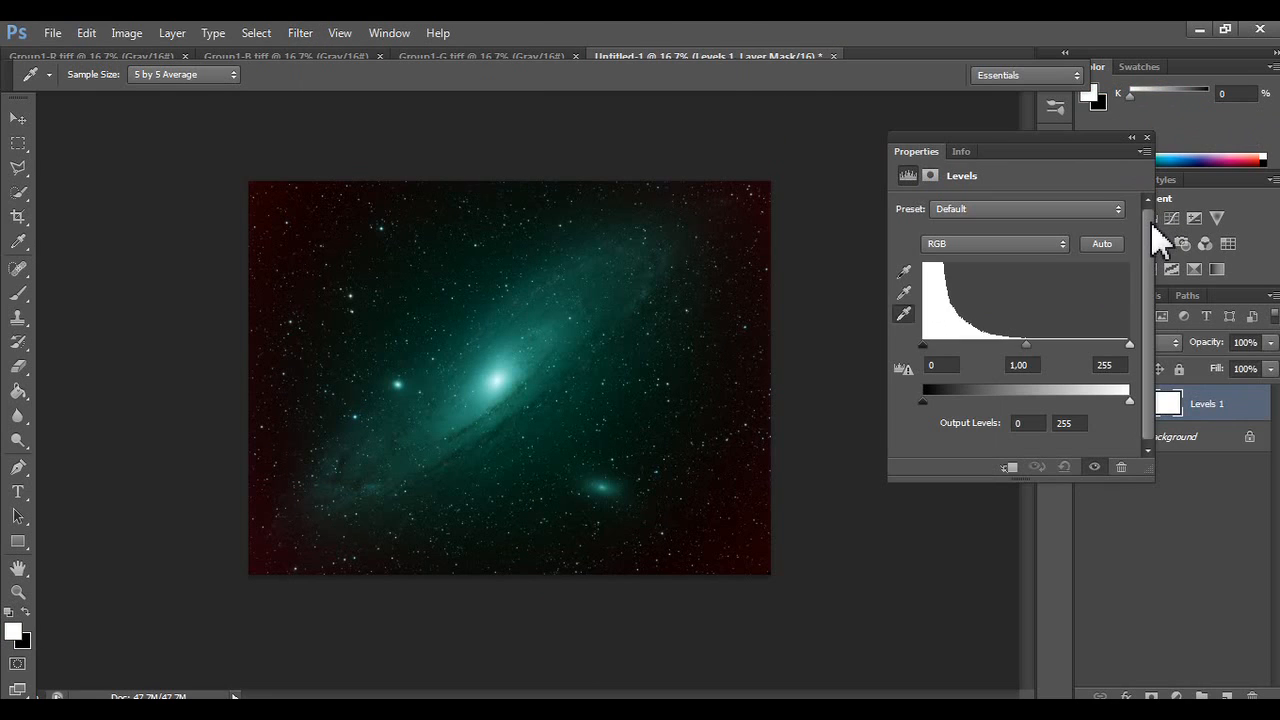
left_click(1015, 244)
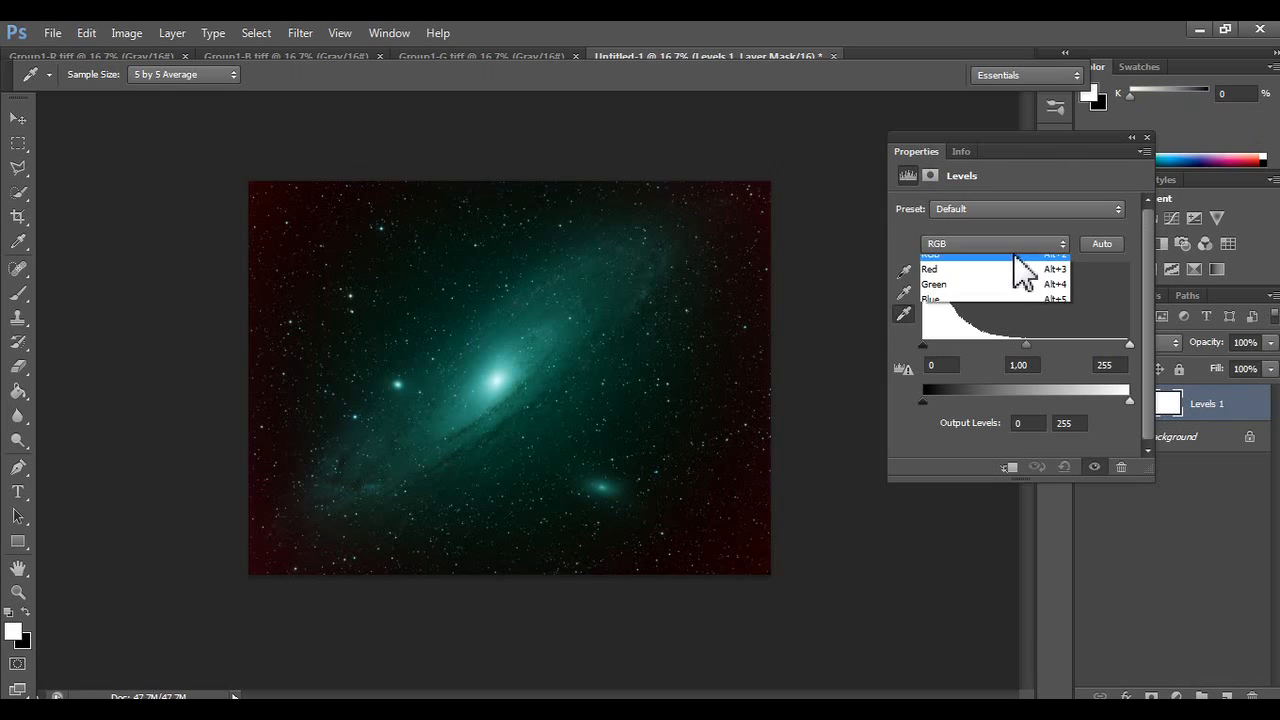
left_click(1012, 293)
left_click(1018, 244)
left_click(1006, 312)
mouse_move(1027, 344)
left_mouse_down()
mouse_move(1006, 346)
mouse_move(1073, 341)
mouse_move(1014, 344)
left_mouse_up()
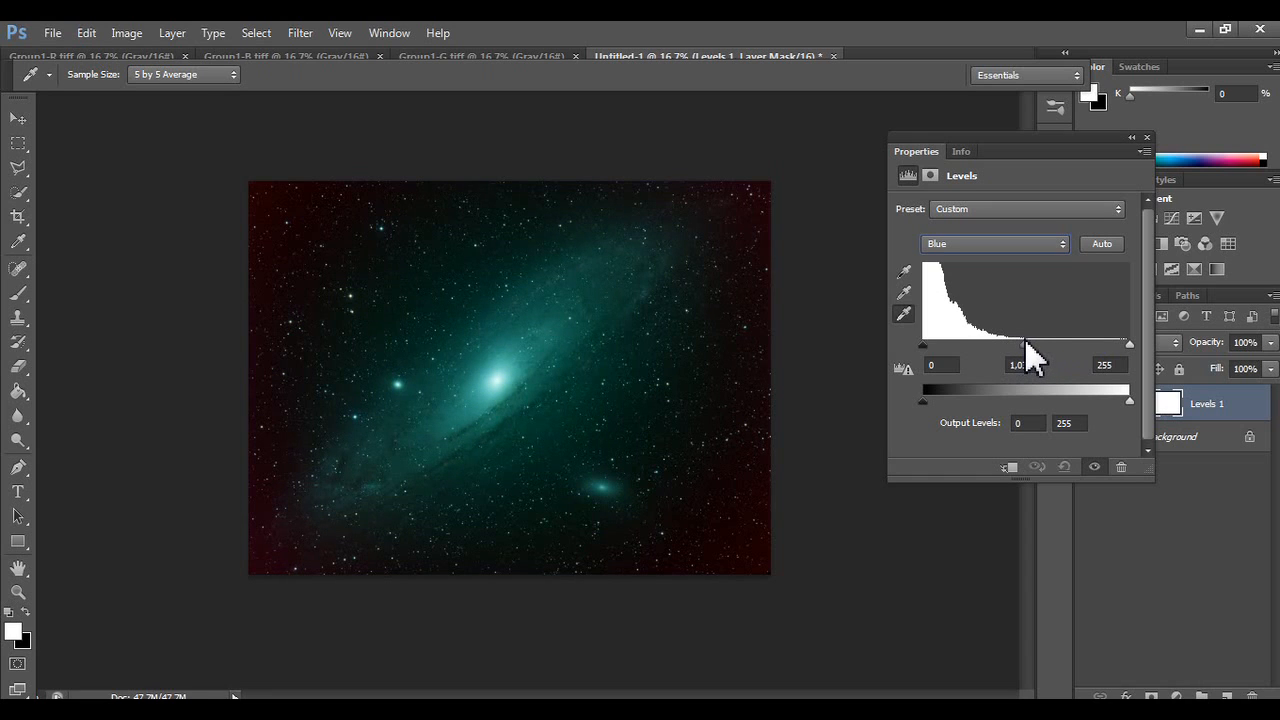
Set the Levels midtone value to 0.62 for the Green channel and 0.65 for the Blue channel.
left_click(1017, 248)
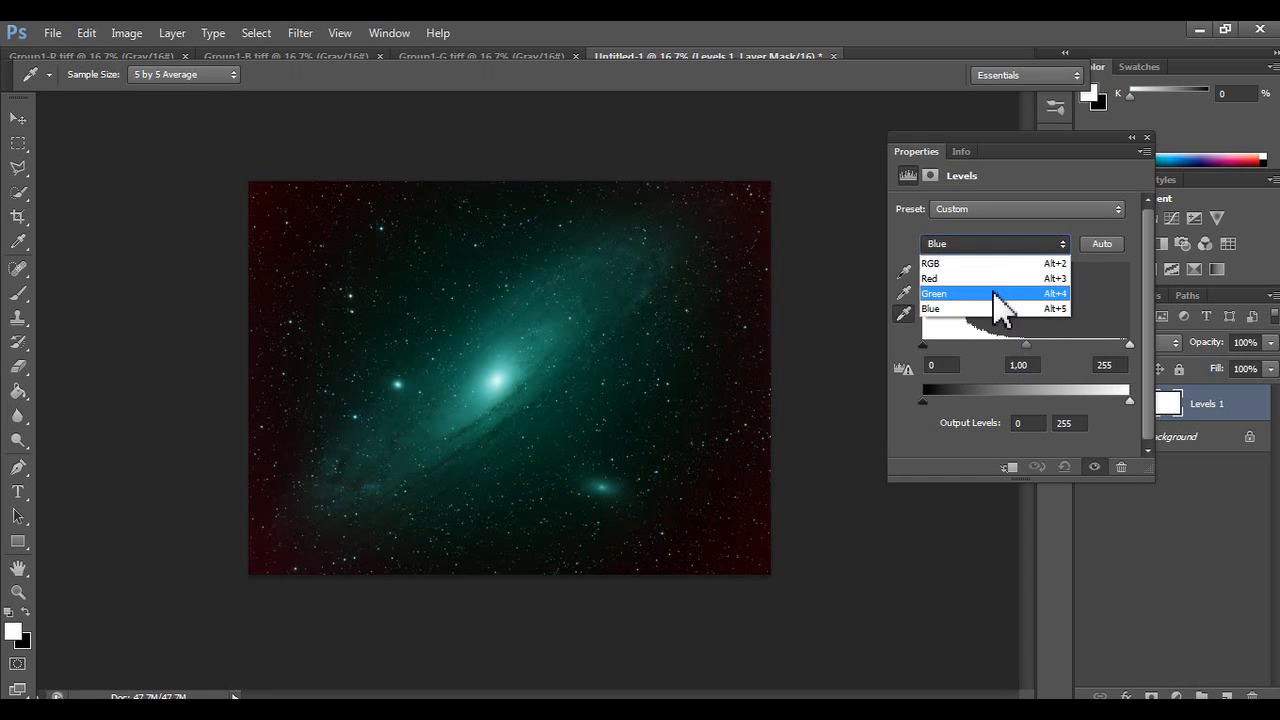
left_click(1000, 292)
mouse_move(1030, 344)
left_mouse_down()
mouse_move(1001, 344)
mouse_move(1040, 344)
left_mouse_up()
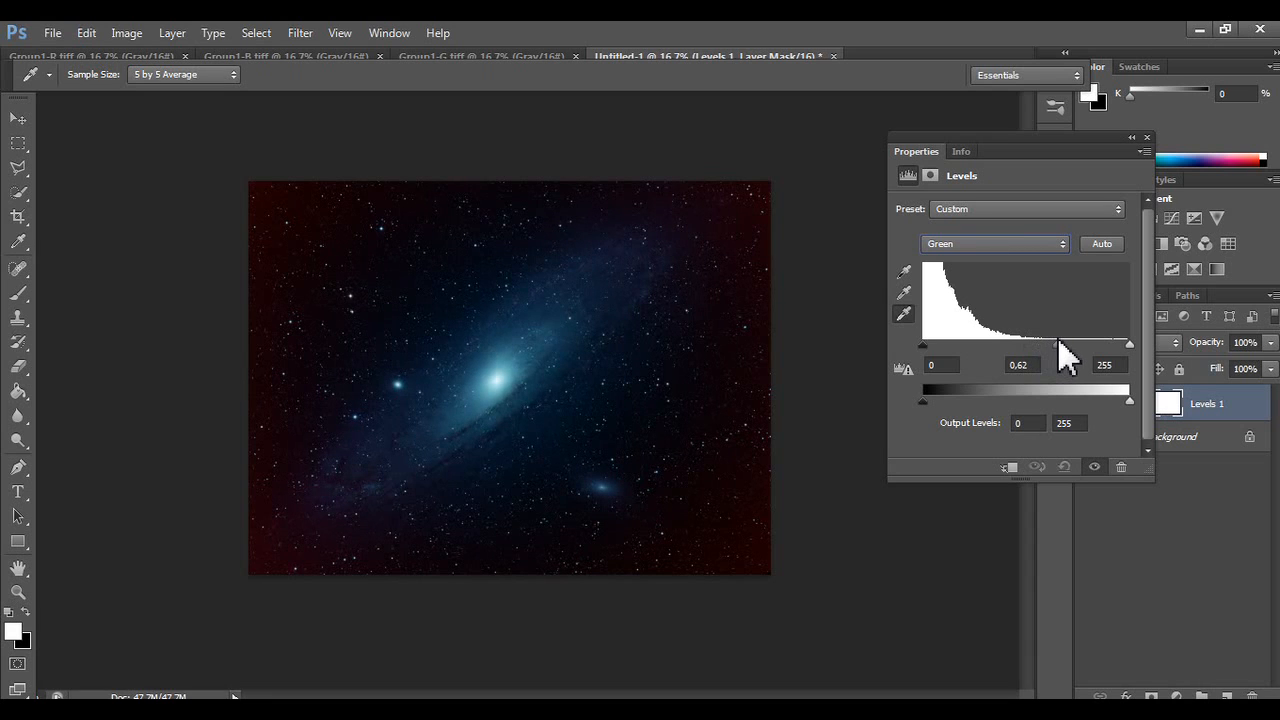
left_click(1000, 245)
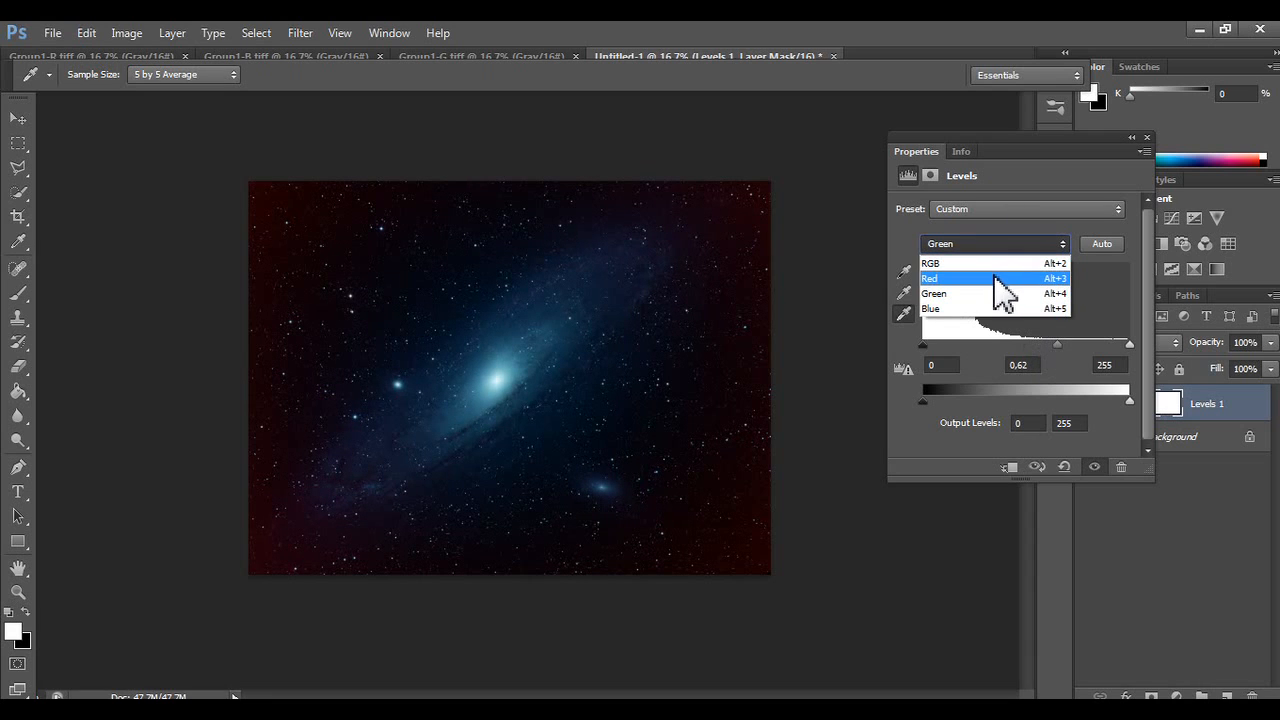
left_click(985, 308)
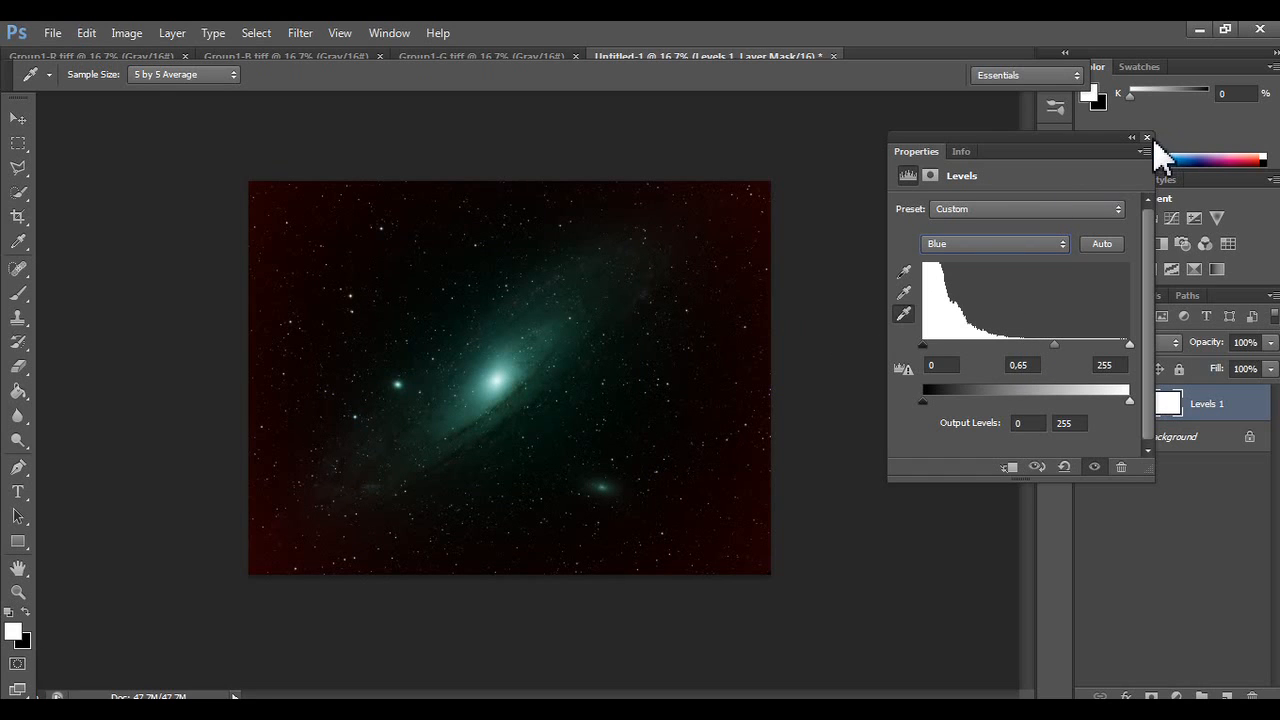
left_click(1148, 138)
Duplicate the Background layer and merge the Levels 1 adjustment down into the copy.
right_click(1206, 403)
left_click(1228, 429)
left_click_drag(1230, 440, 1226, 696)
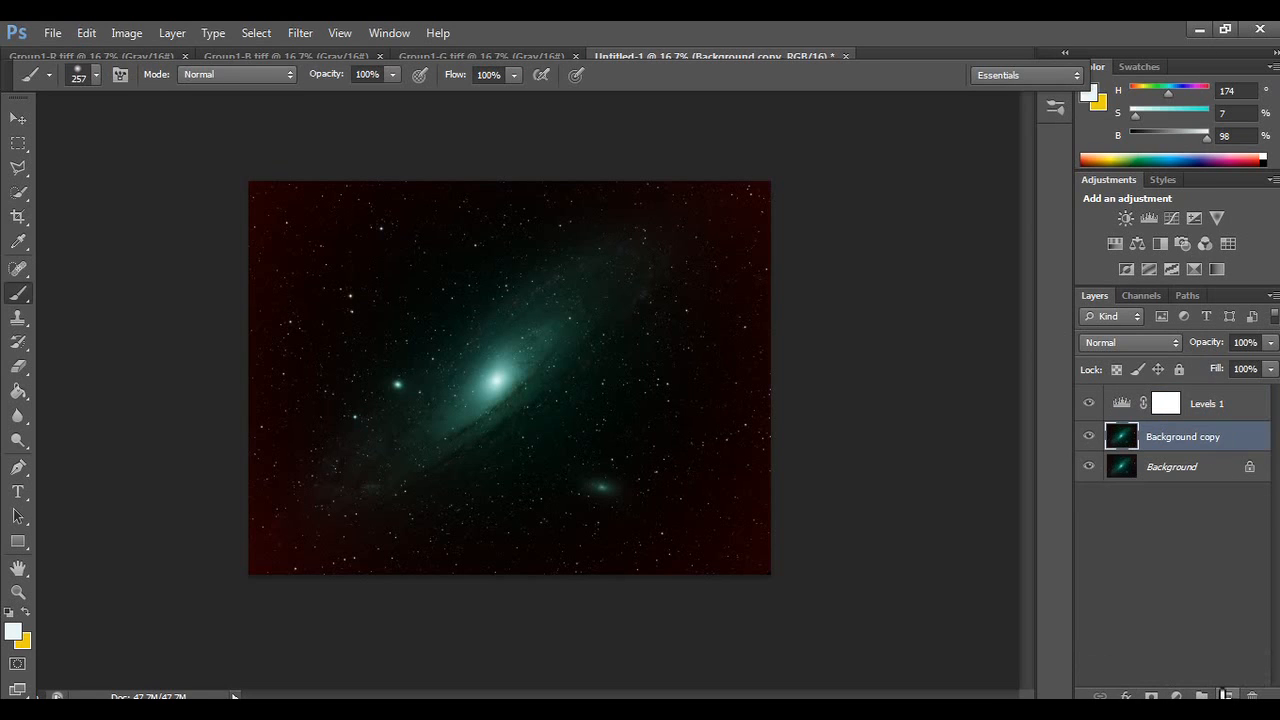
right_click(1226, 405)
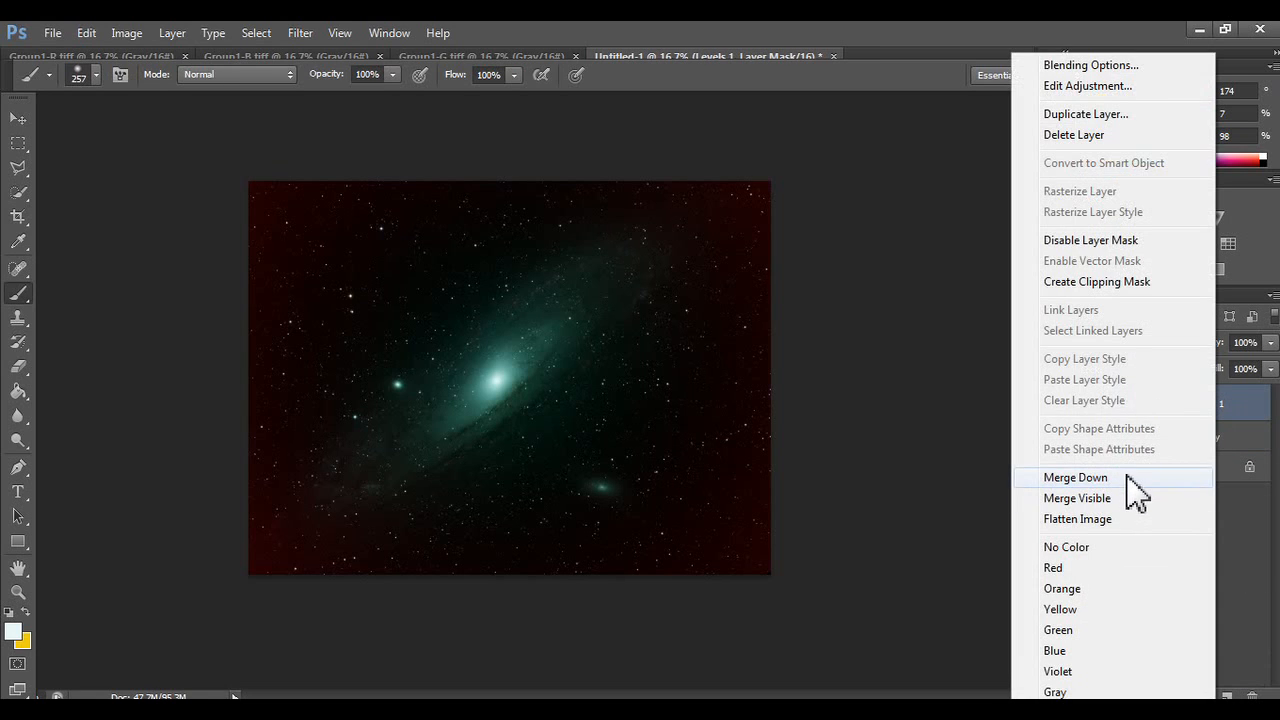
left_click(1128, 477)
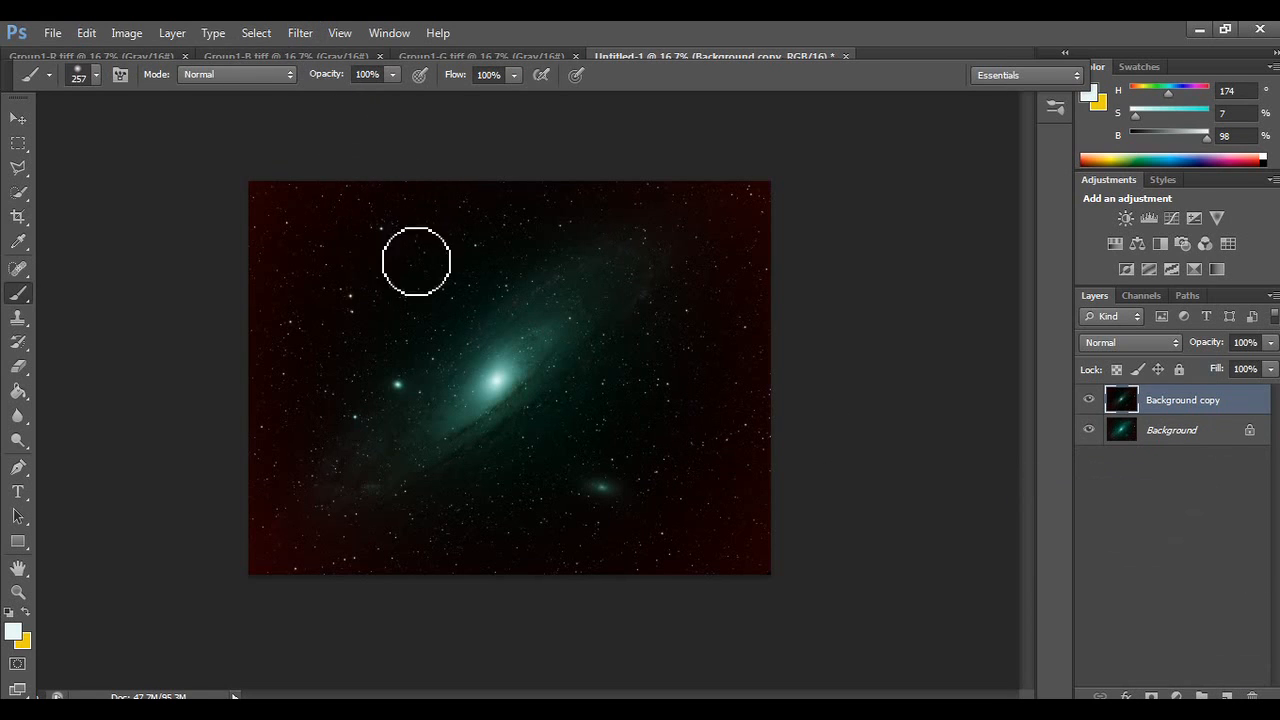
Duplicate the merged layer twice and brighten the image with a Curves adjustment layer, pulling the RGB curve well above the diagonal.
left_click_drag(1165, 400, 1222, 694)
left_click_drag(1188, 413, 1228, 695)
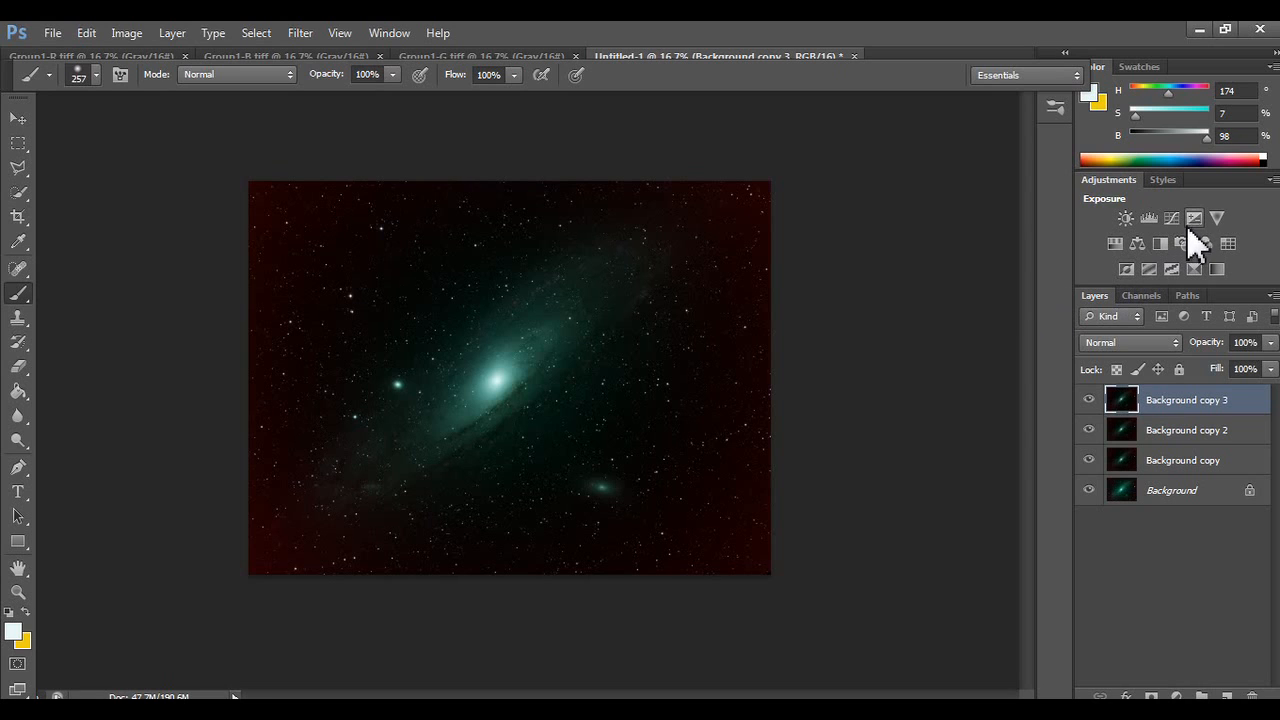
left_click(1172, 218)
left_click_drag(1052, 324, 992, 322)
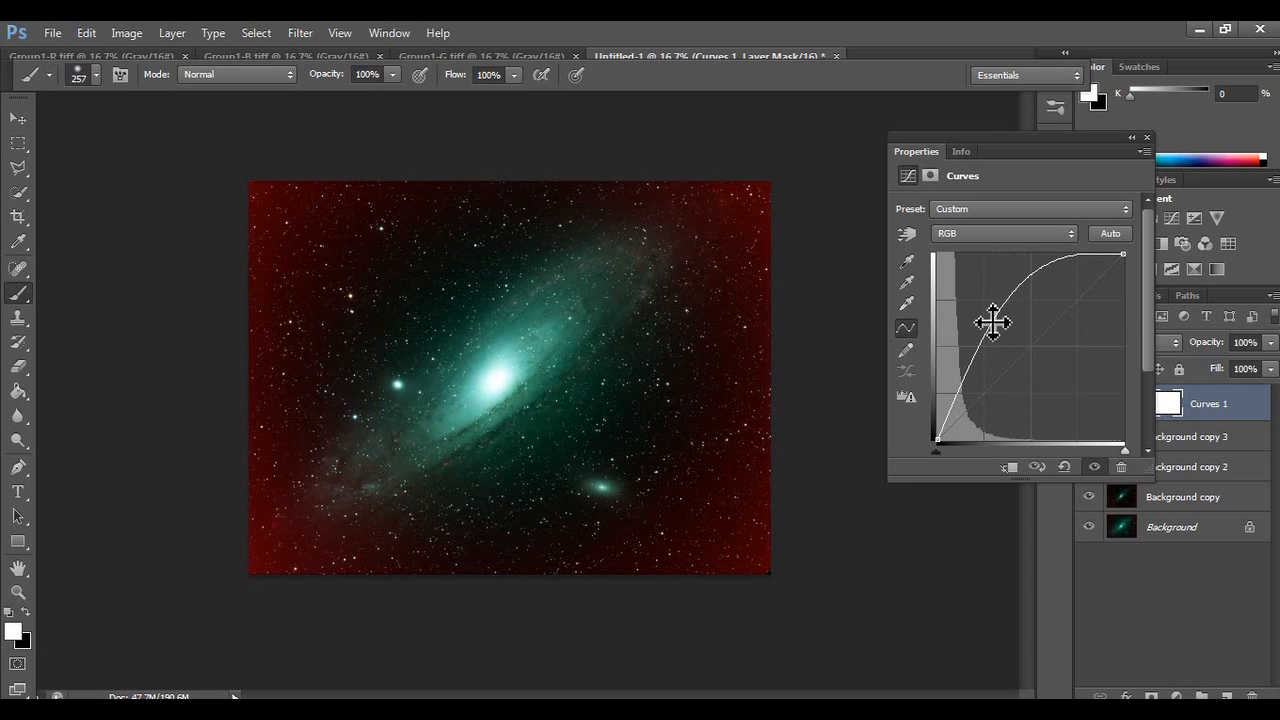
left_click(1147, 138)
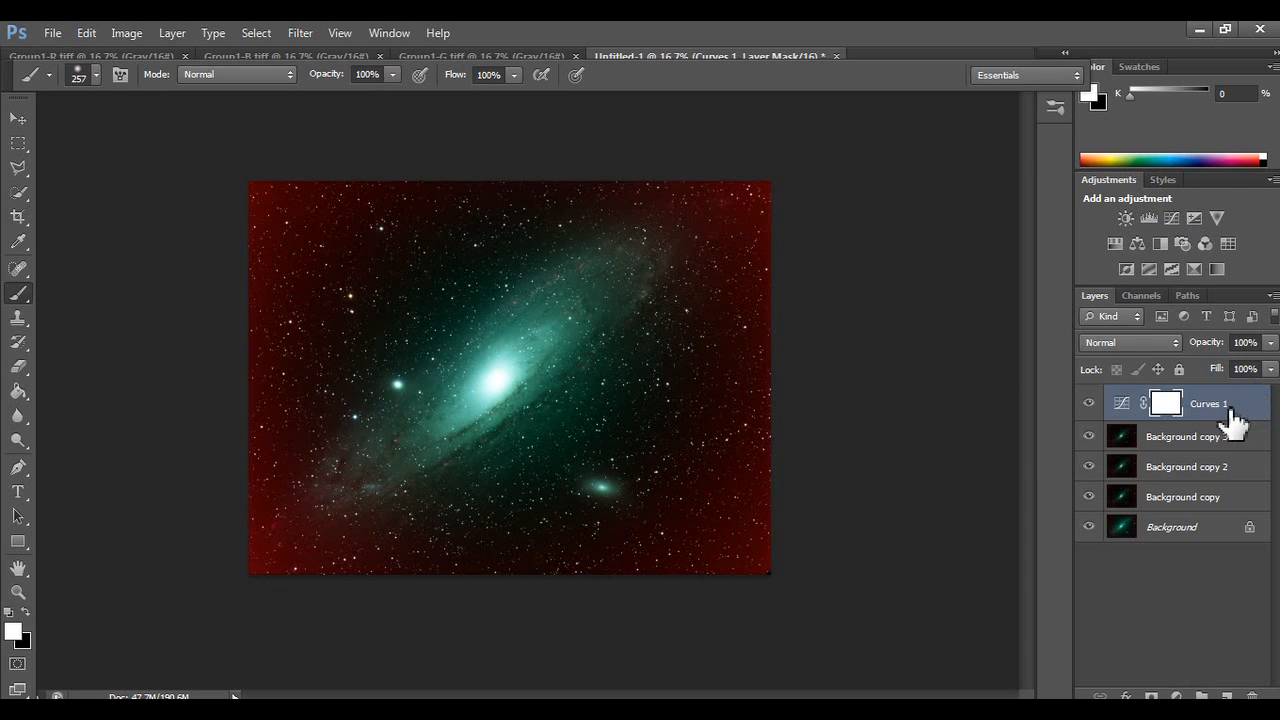
left_click(1172, 218)
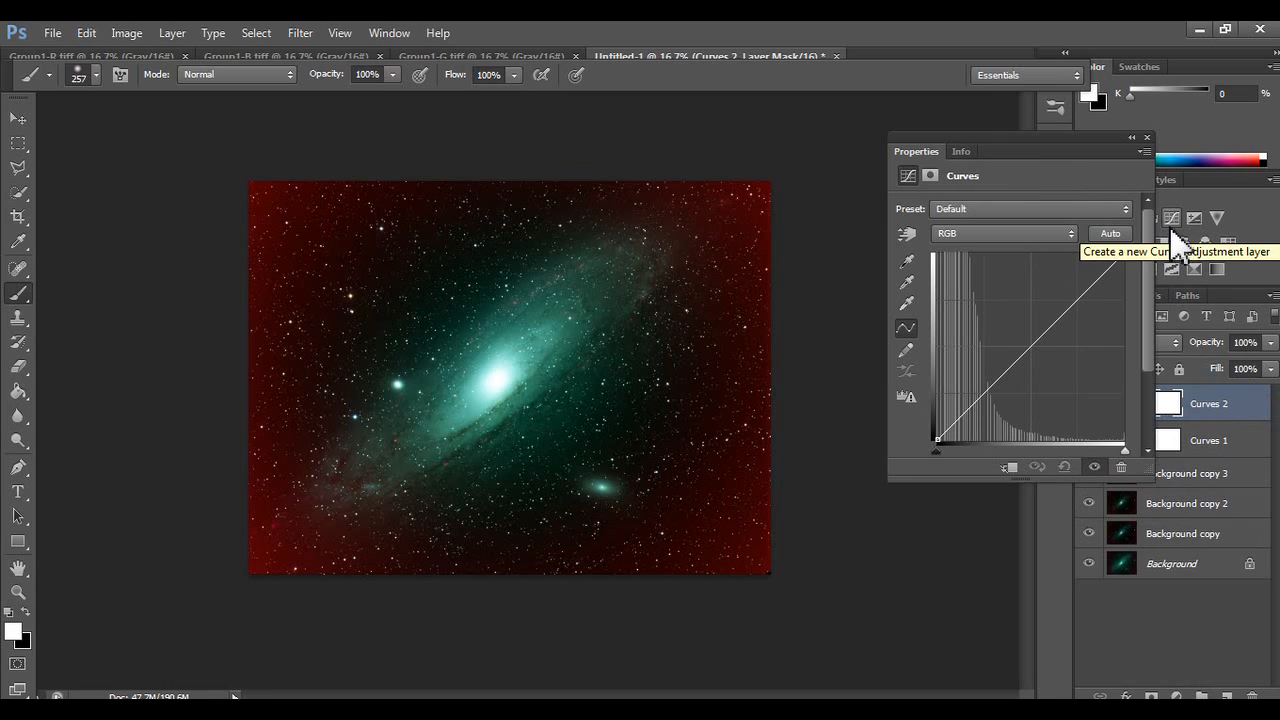
left_click(1147, 138)
key("ctrl+z")
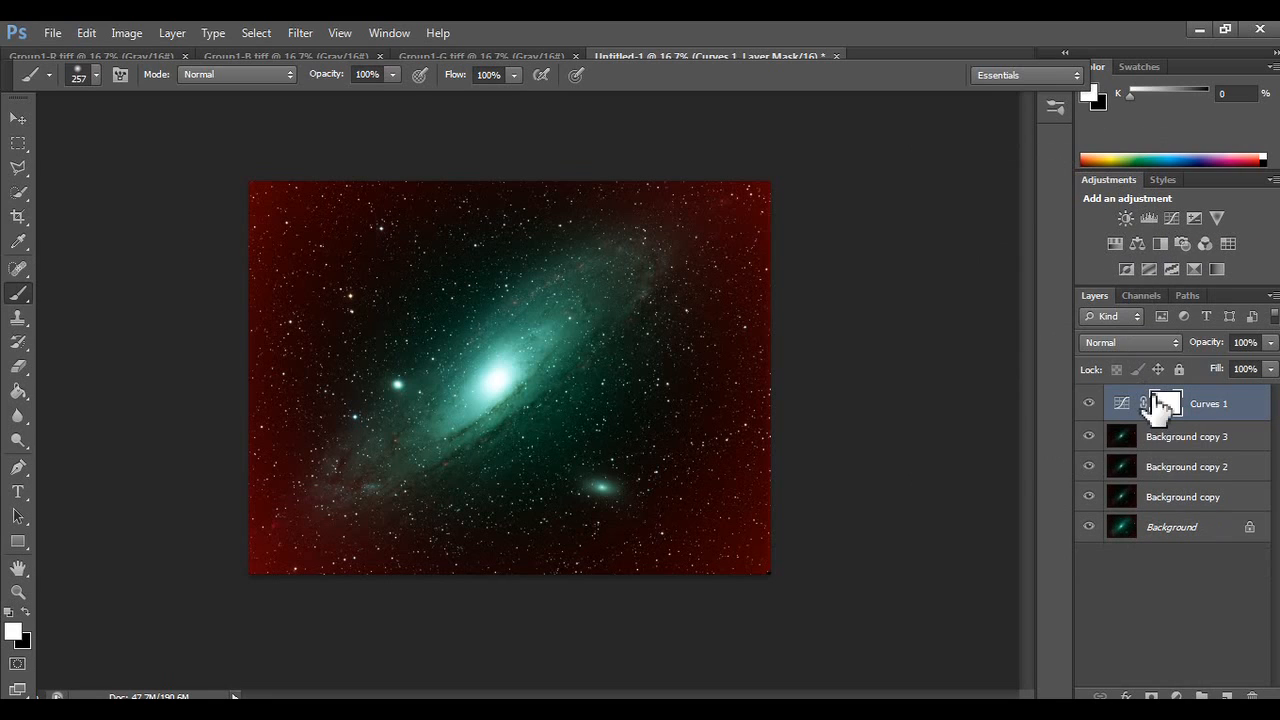
double_click(1206, 403)
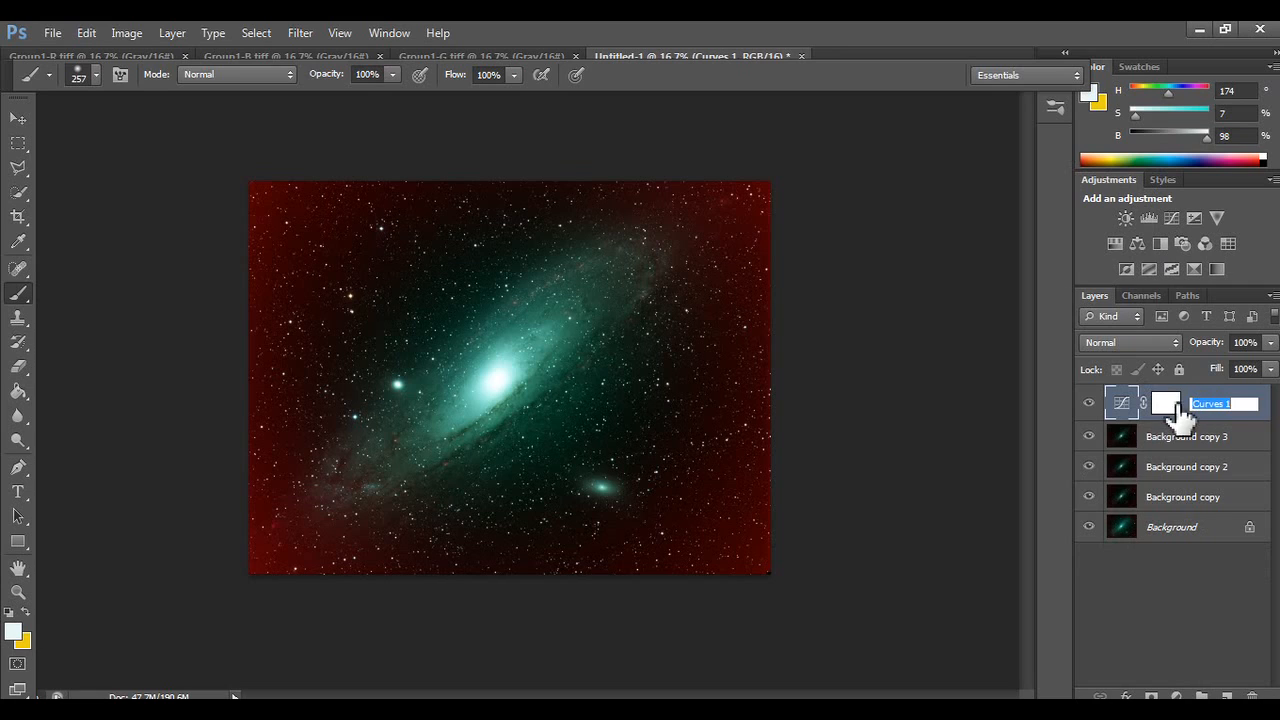
double_click(1135, 405)
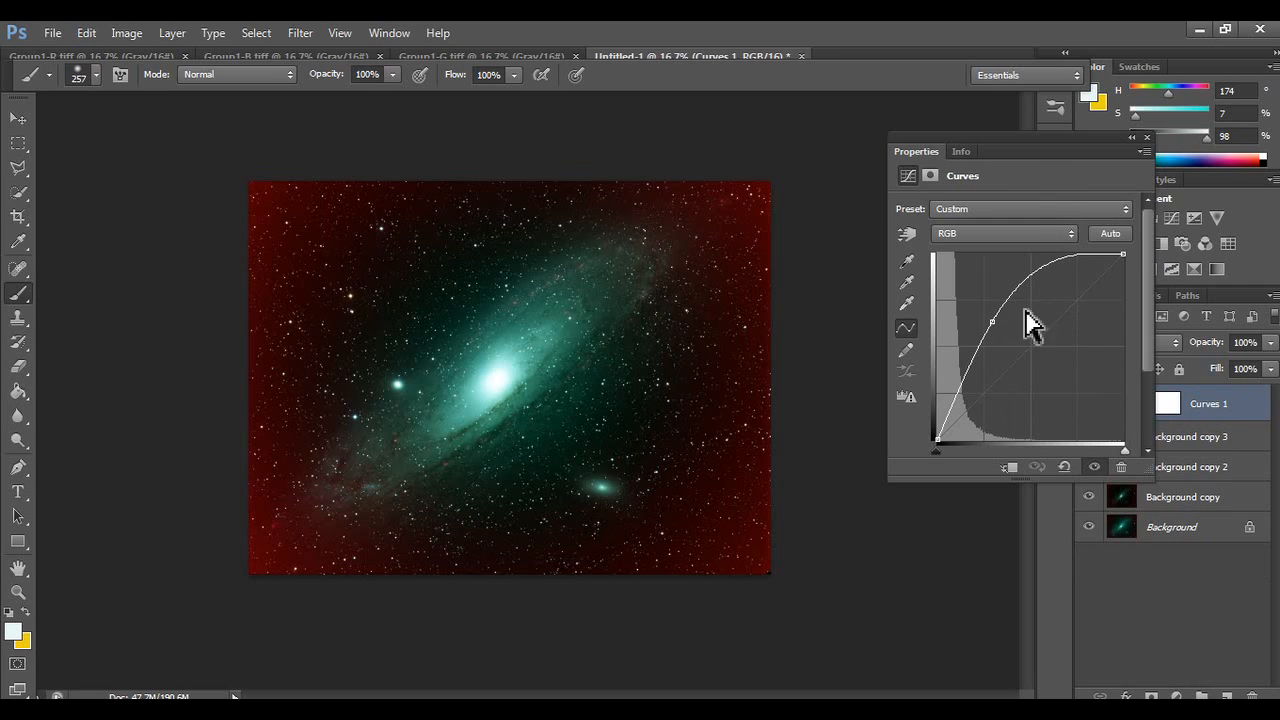
left_click(1147, 139)
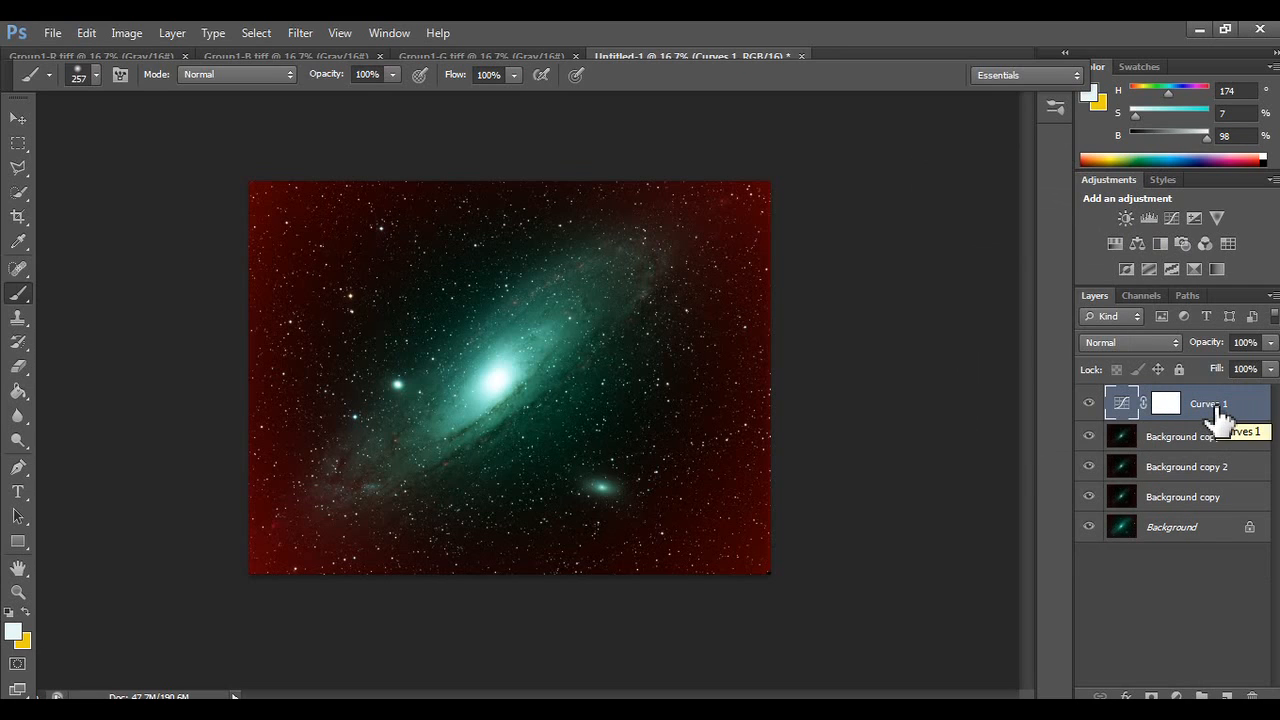
Merge the Curves 1 adjustment down into Background copy 3 and toggle that layer's visibility to compare the brightening.
right_click(1218, 408)
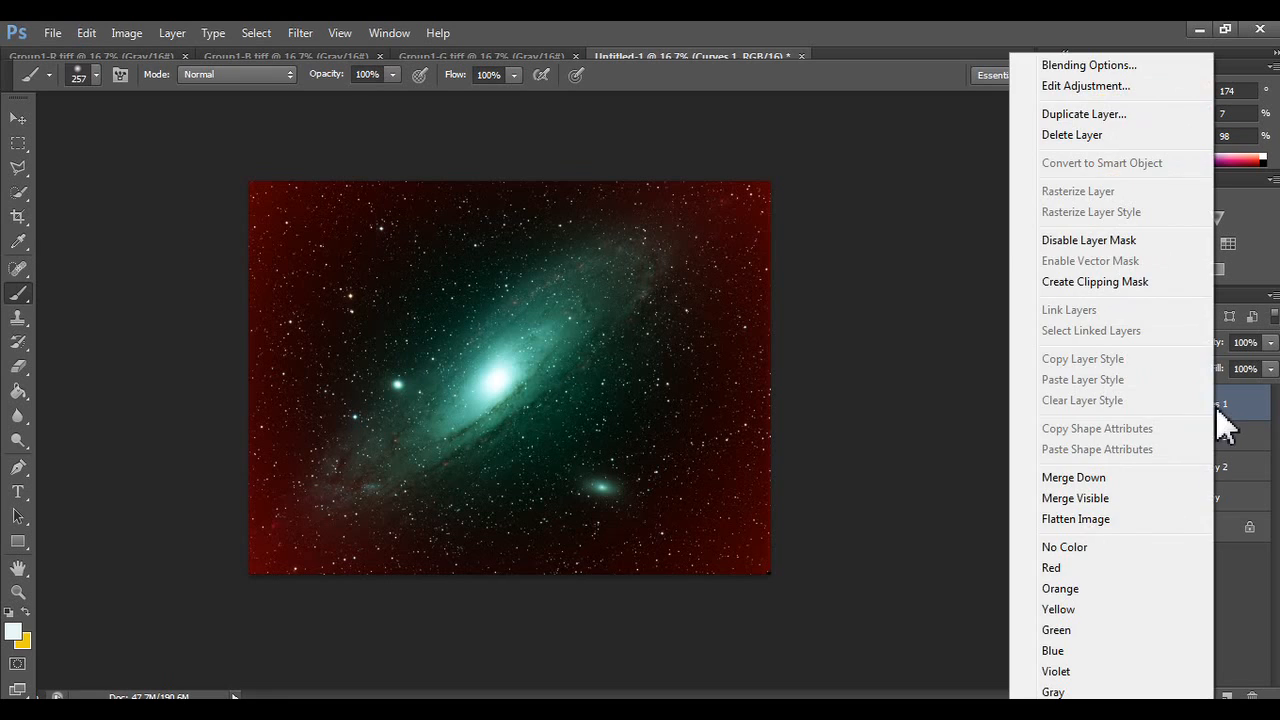
left_click(1140, 487)
left_click(1090, 401)
left_click(1090, 401)
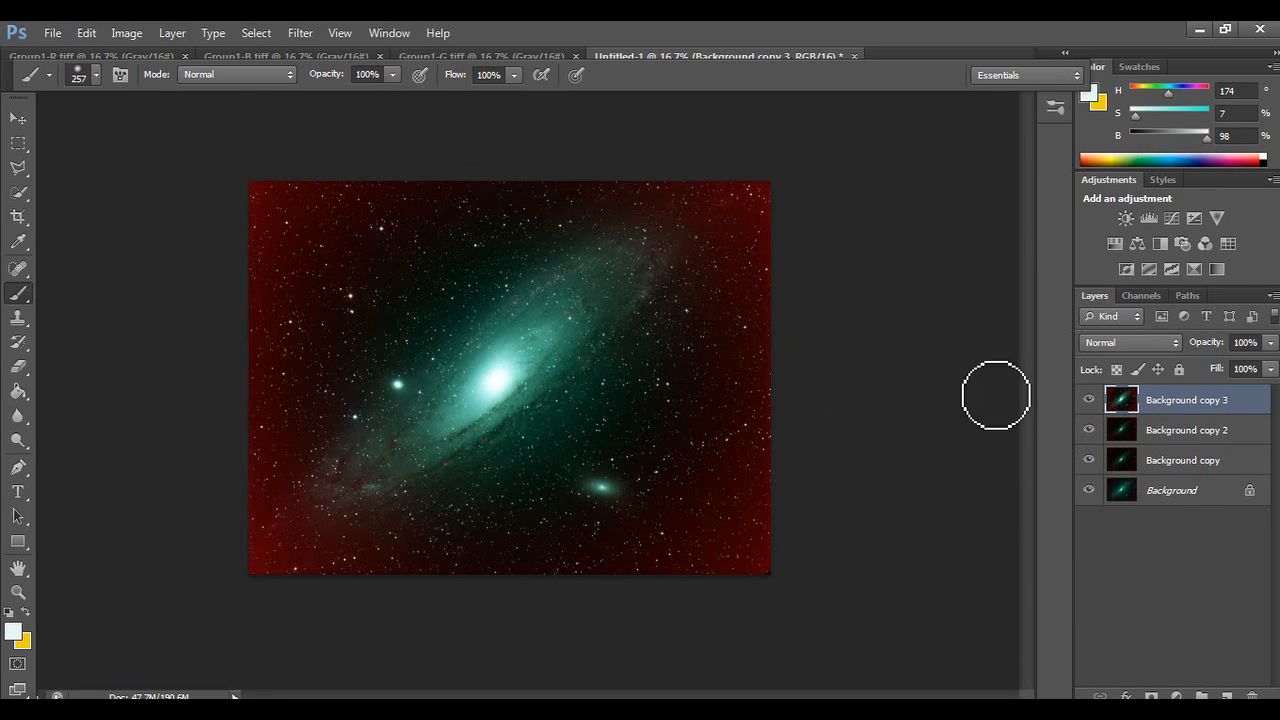
Duplicate Background copy 2 and move the duplicate to the top of the layer stack.
left_click_drag(1150, 432, 1201, 697)
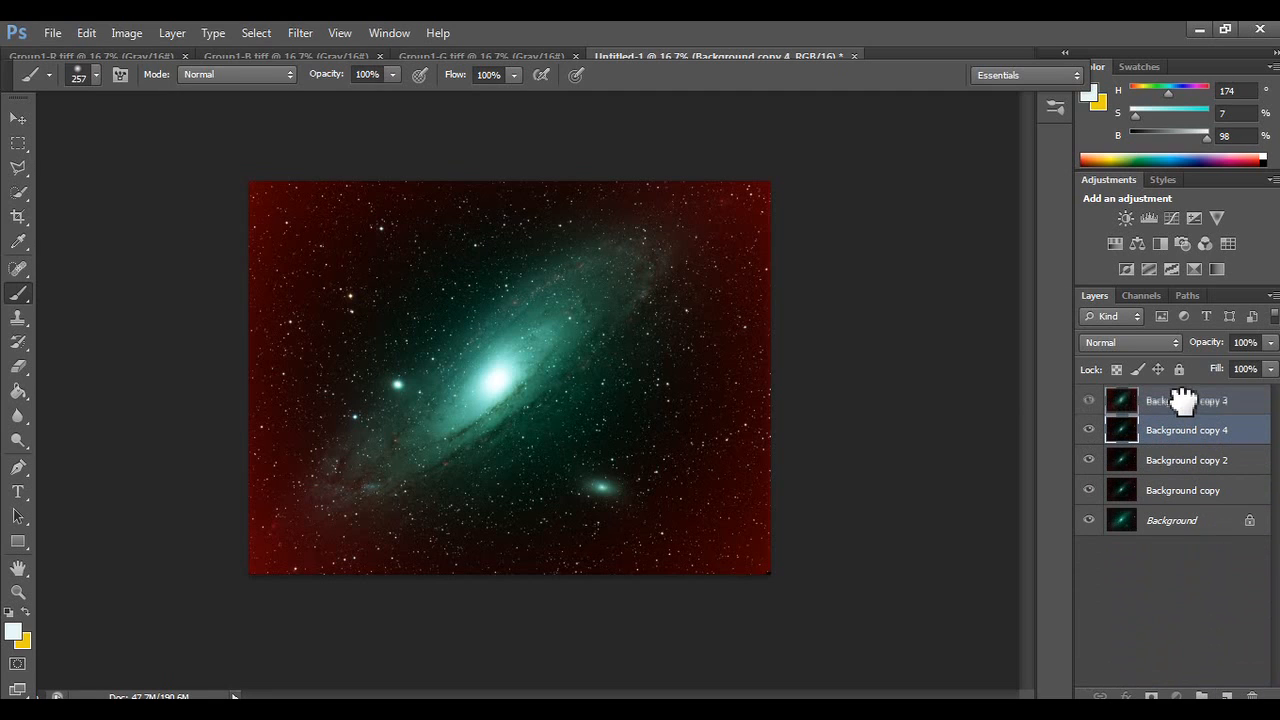
mouse_move(1183, 400)
left_mouse_down()
mouse_move(1194, 423)
mouse_move(1194, 393)
left_mouse_up()
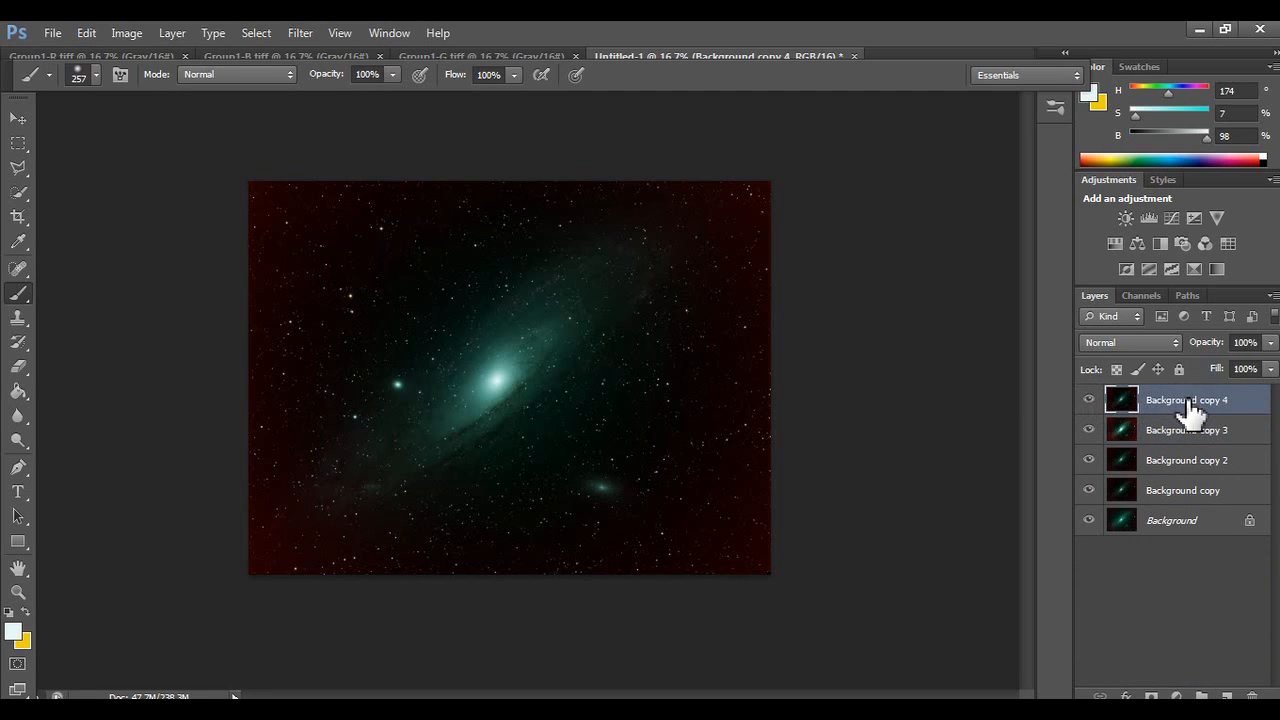
Darken Background copy 4 with a Curves adjustment, pulling the RGB curve well below the diagonal, and merge it down.
left_click(1172, 218)
left_click_drag(1051, 351, 1067, 361)
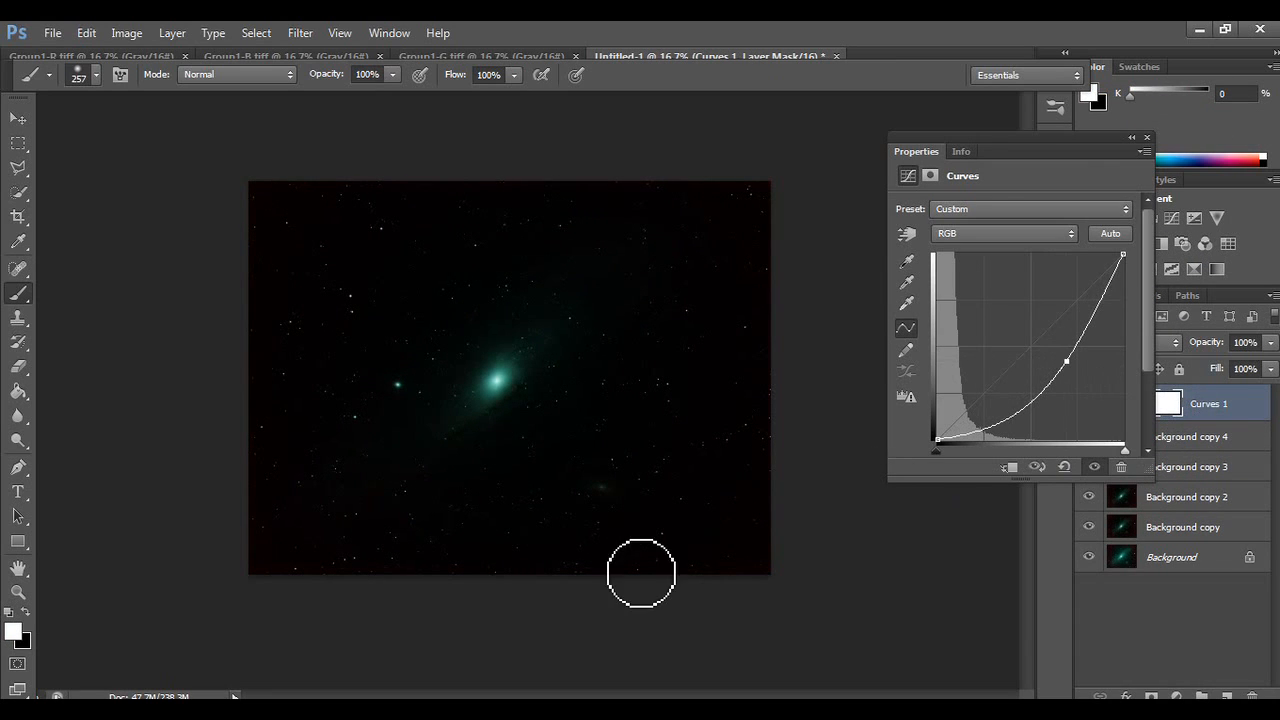
left_click(1132, 137)
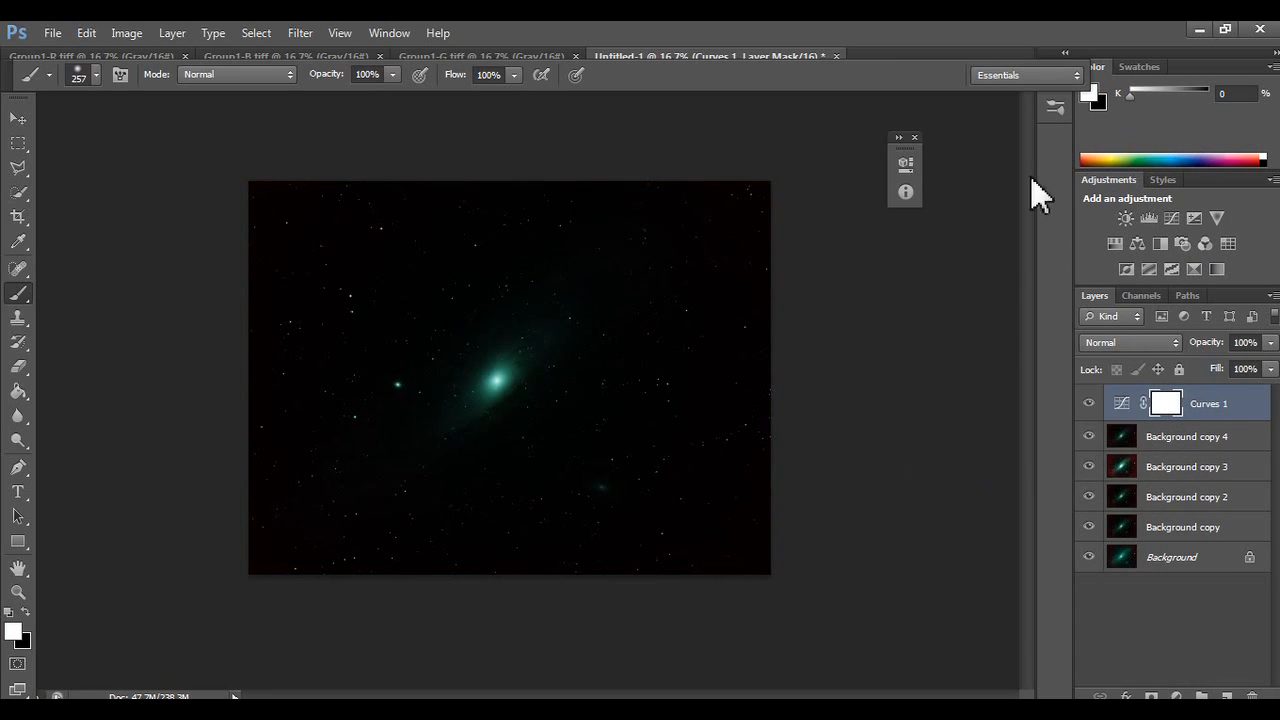
left_click(904, 161)
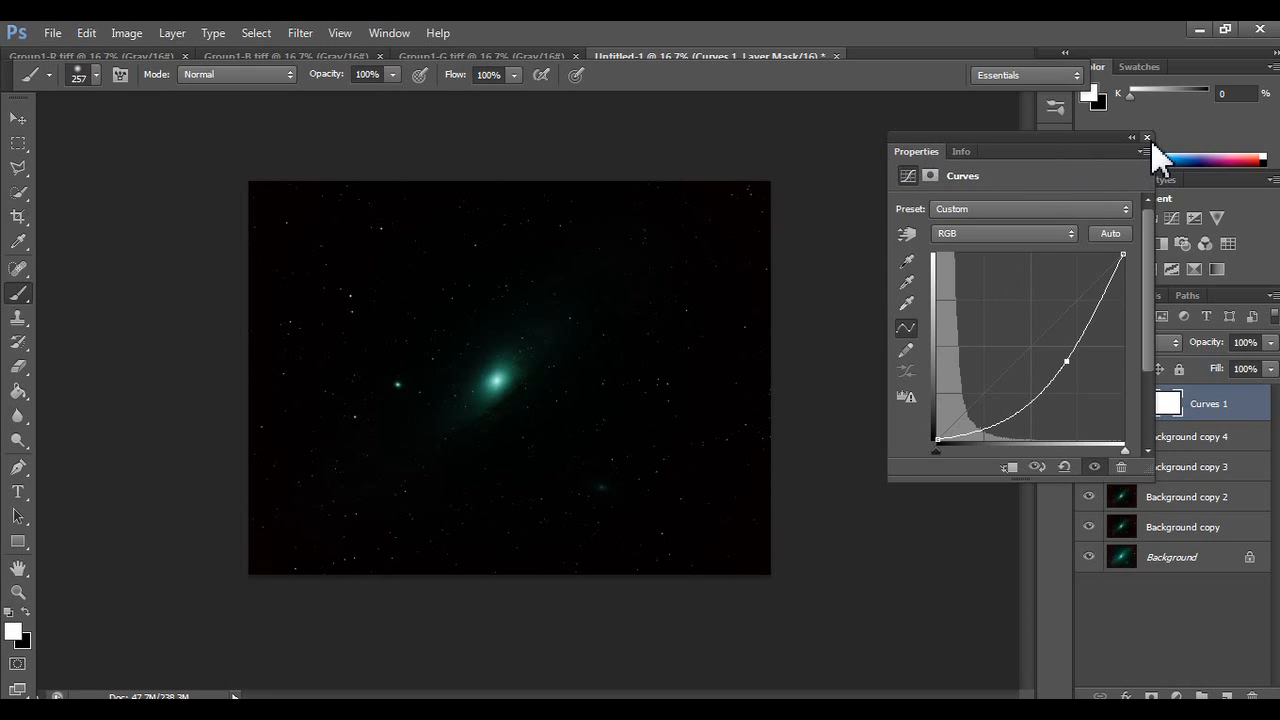
left_click(1147, 137)
right_click(1205, 405)
left_click(1150, 478)
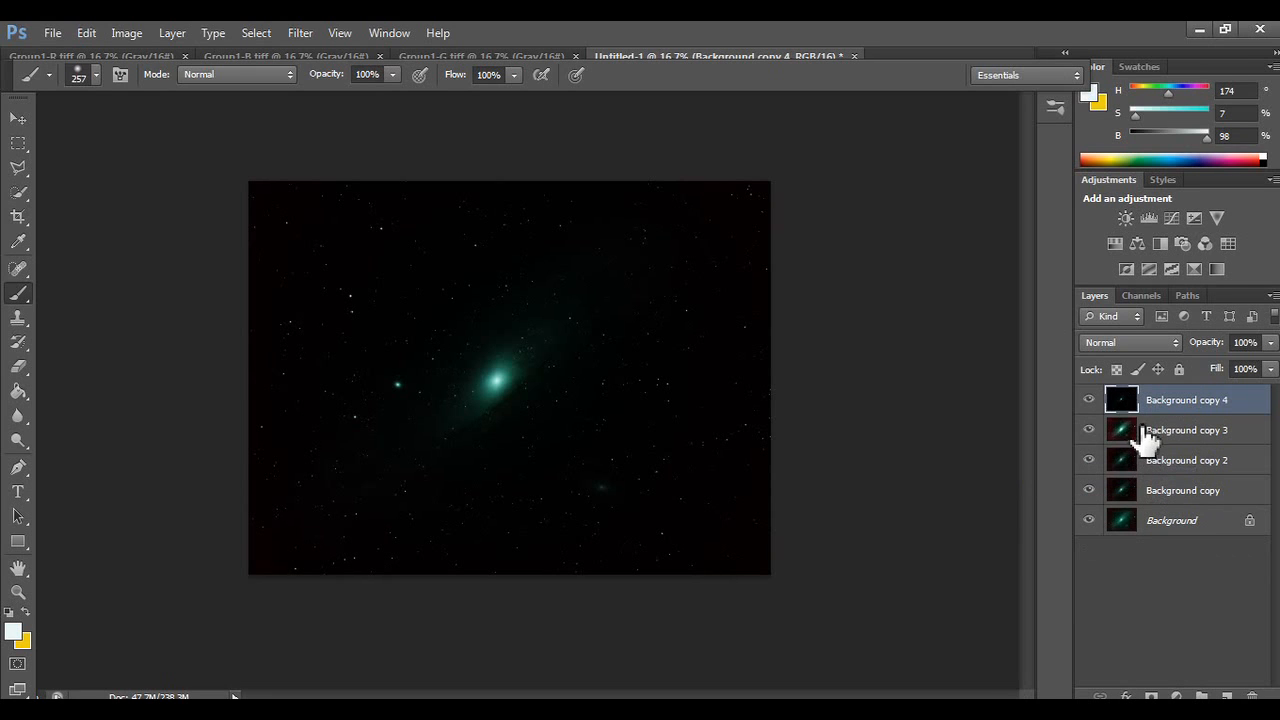
Move the brightened Background copy 3 to the top of the layer stack and add a Reveal All layer mask to it.
left_click(1145, 435)
left_click_drag(1203, 451, 1172, 408)
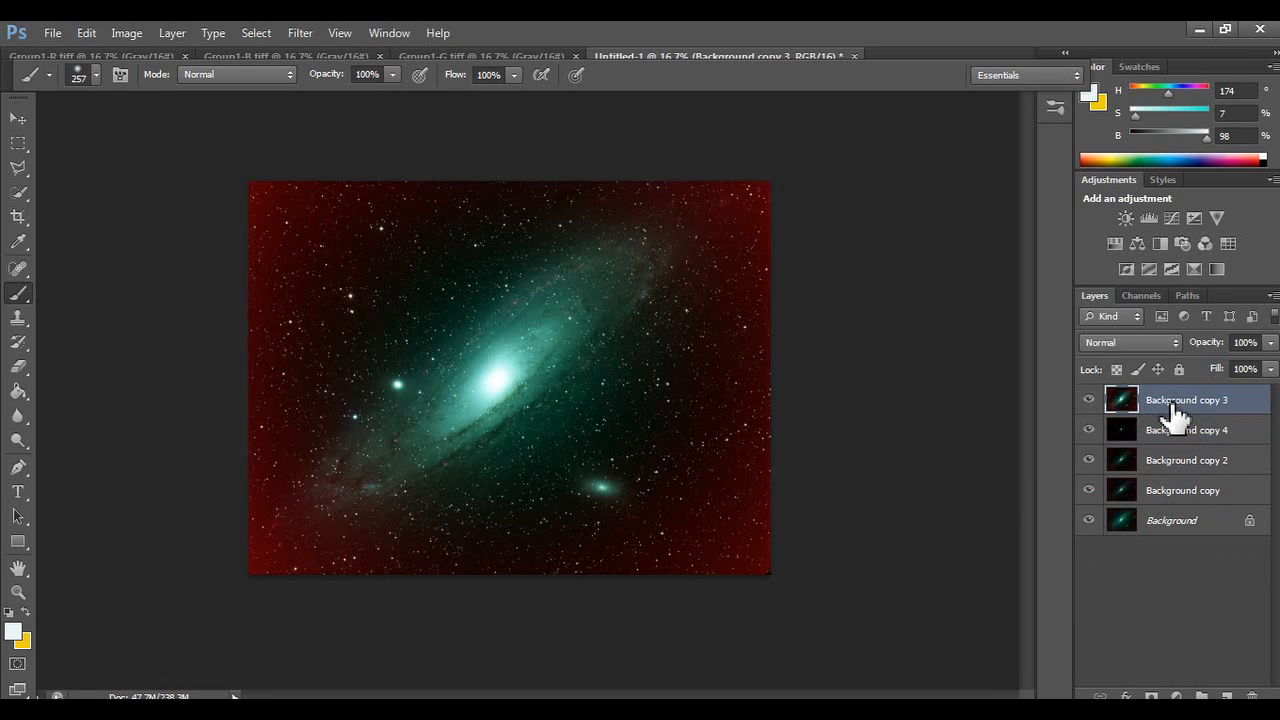
left_click(254, 36)
left_click(204, 36)
left_click(245, 38)
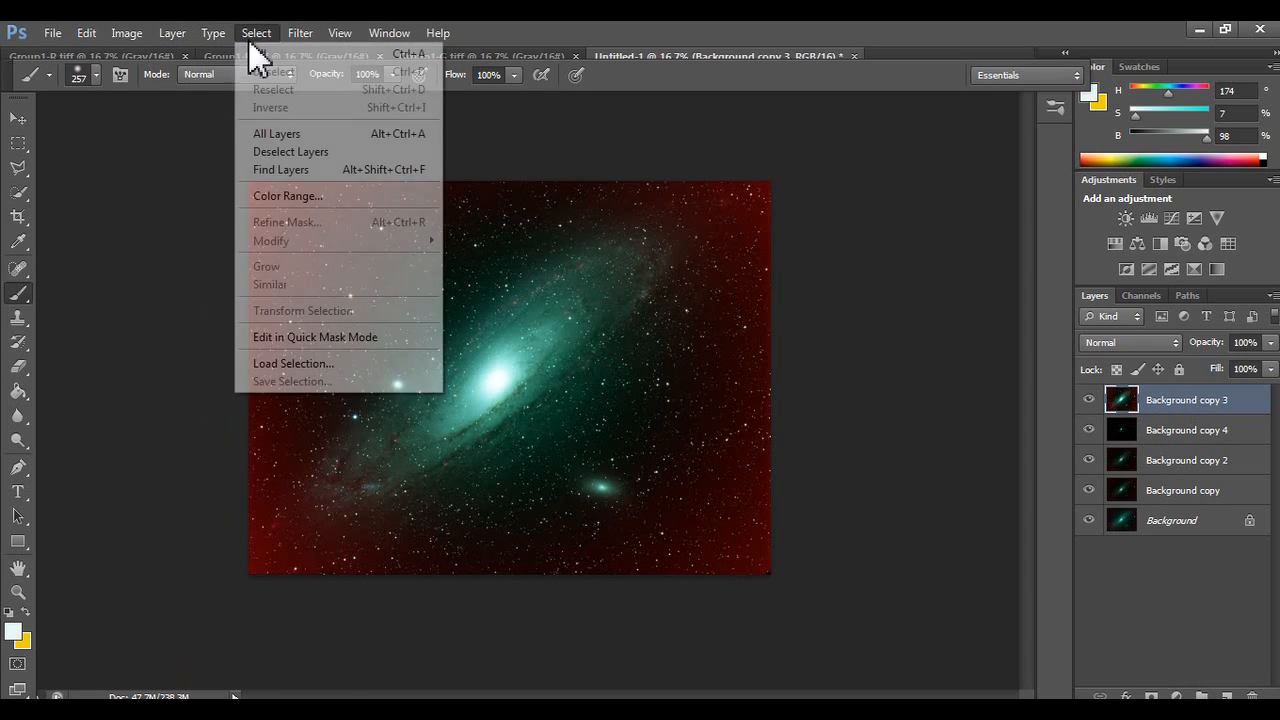
mouse_move(212, 33)
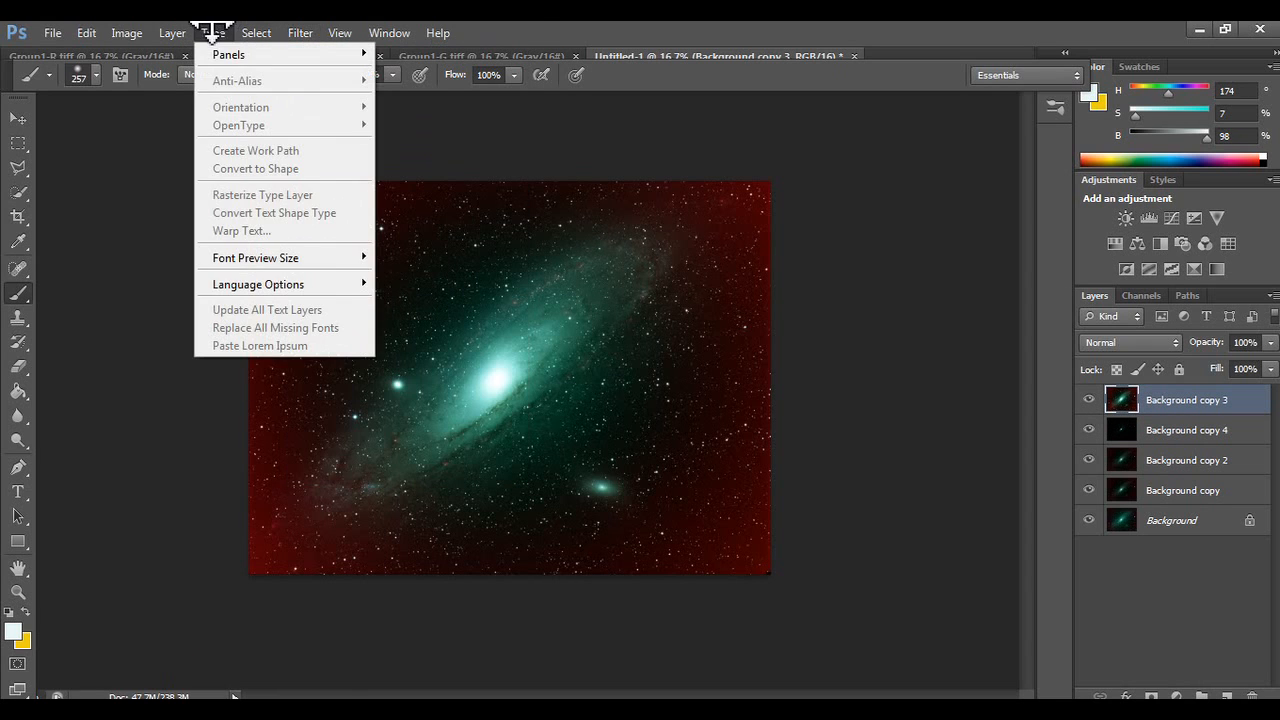
mouse_move(172, 33)
mouse_move(305, 248)
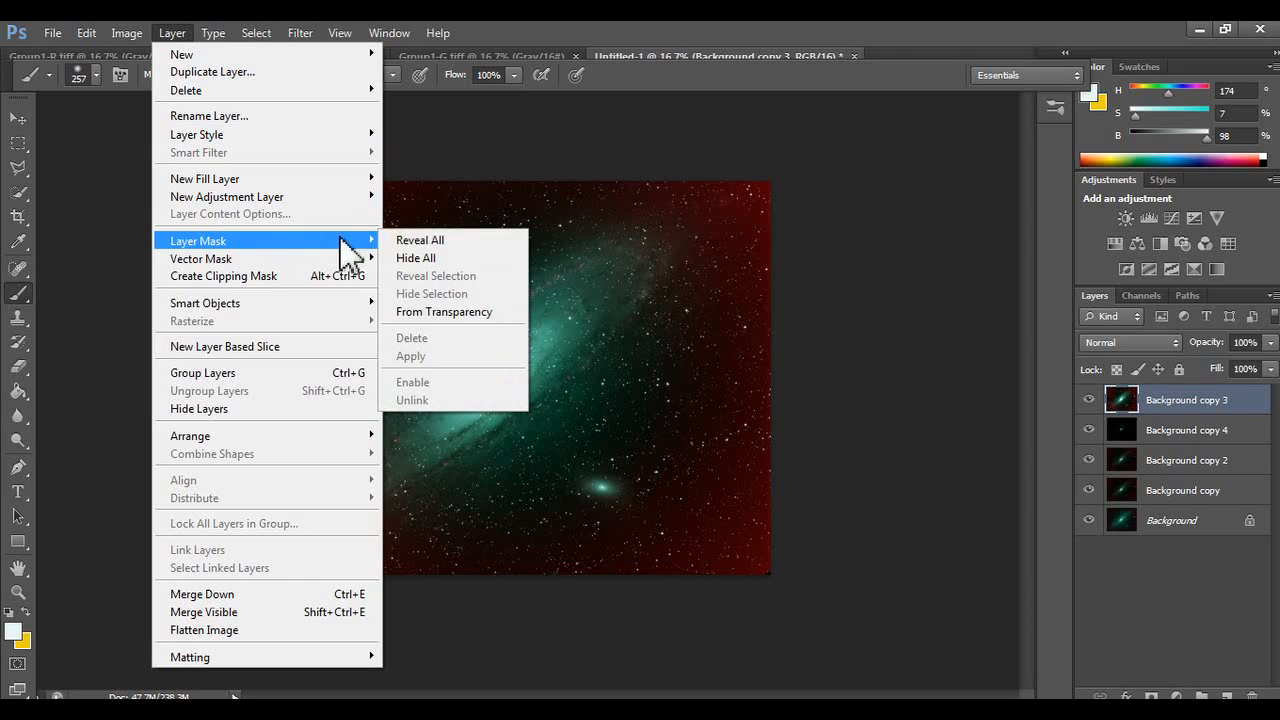
left_click(414, 241)
Paint black on the mask around the galaxy with a soft 1057 px brush to hide the red outer background.
left_click(26, 613)
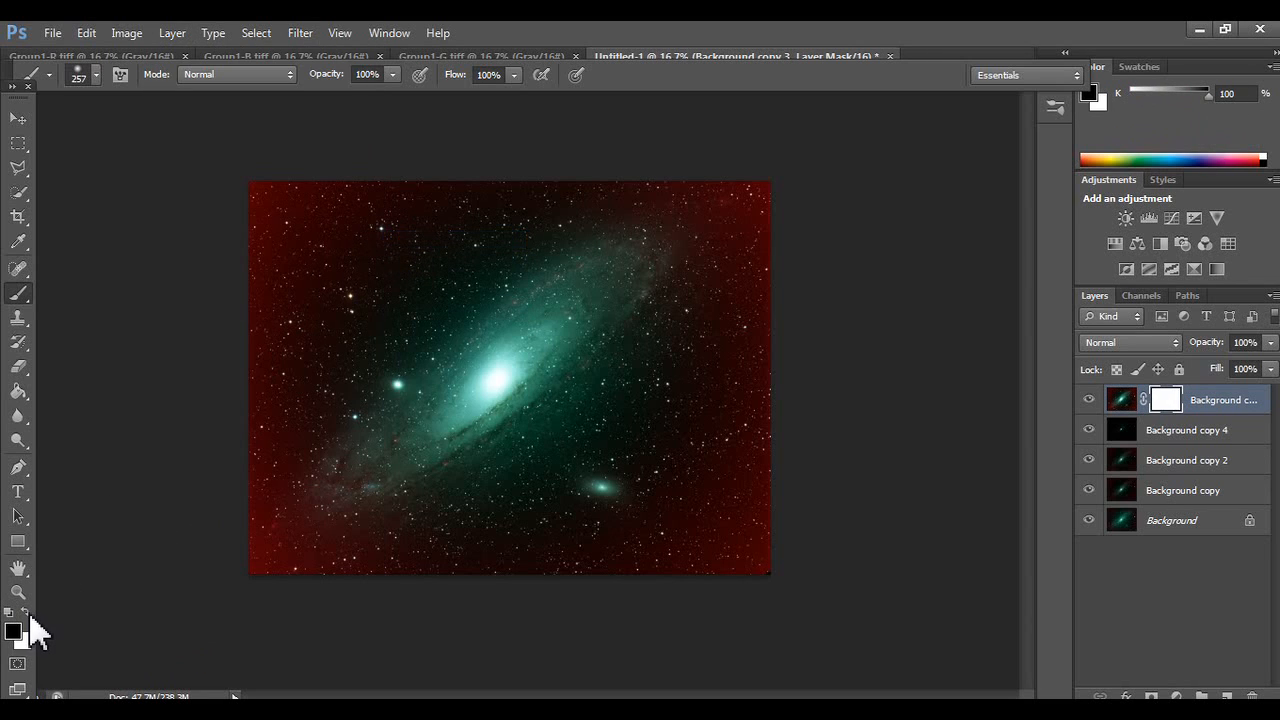
mouse_move(269, 540)
left_mouse_down()
mouse_move(274, 517)
mouse_move(281, 540)
left_mouse_up()
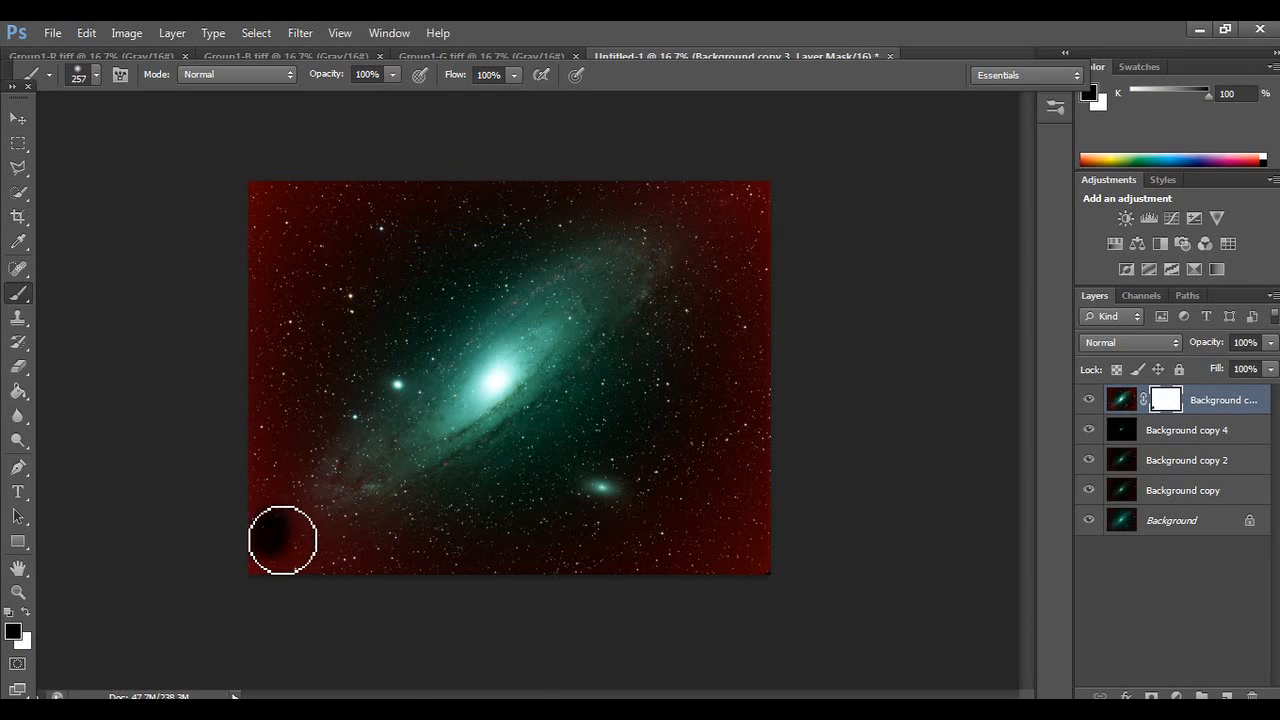
right_click(281, 540)
left_click_drag(476, 499, 482, 499)
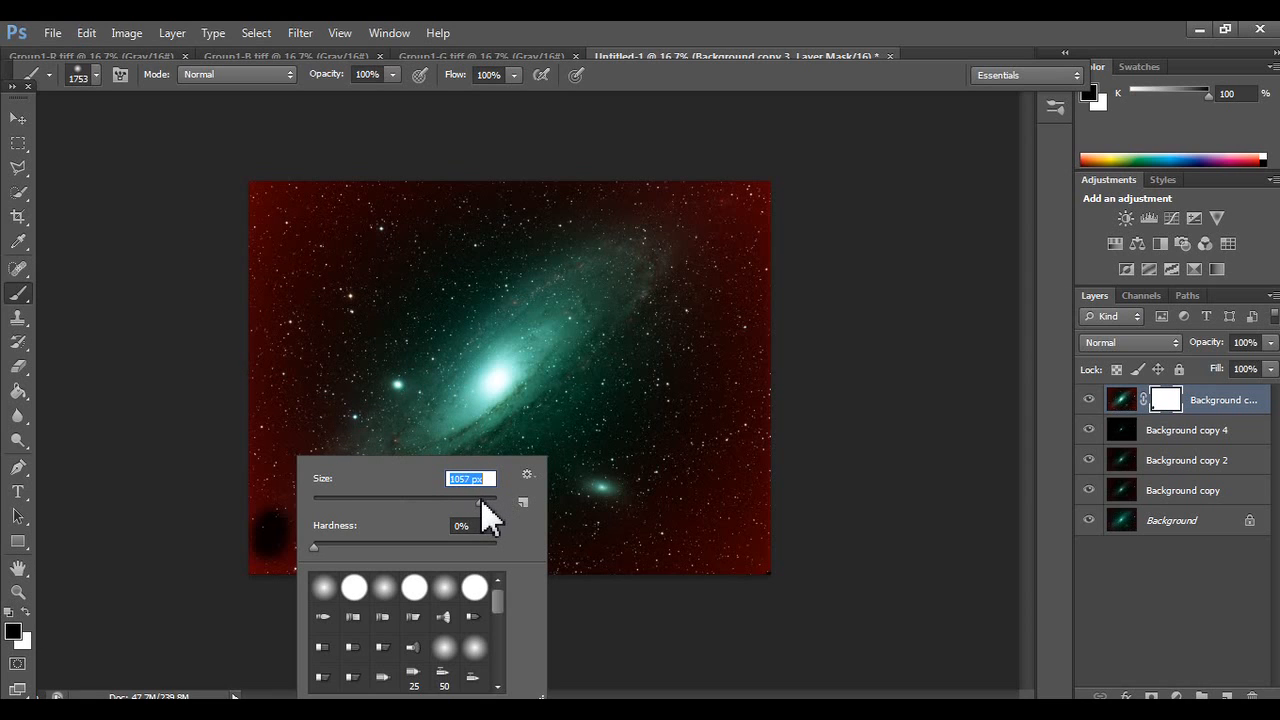
mouse_move(300, 286)
left_mouse_down()
mouse_move(283, 196)
mouse_move(384, 196)
mouse_move(334, 220)
mouse_move(286, 363)
mouse_move(266, 318)
mouse_move(260, 230)
mouse_move(249, 424)
mouse_move(266, 522)
mouse_move(319, 560)
mouse_move(440, 575)
mouse_move(295, 575)
mouse_move(640, 558)
mouse_move(708, 537)
mouse_move(763, 411)
mouse_move(769, 560)
mouse_move(746, 412)
mouse_move(709, 453)
mouse_move(740, 205)
mouse_move(746, 184)
mouse_move(767, 187)
mouse_move(412, 194)
mouse_move(395, 212)
mouse_move(425, 198)
mouse_move(353, 310)
mouse_move(302, 457)
mouse_move(294, 339)
mouse_move(362, 234)
mouse_move(555, 184)
mouse_move(769, 239)
mouse_move(733, 309)
mouse_move(757, 334)
left_mouse_up()
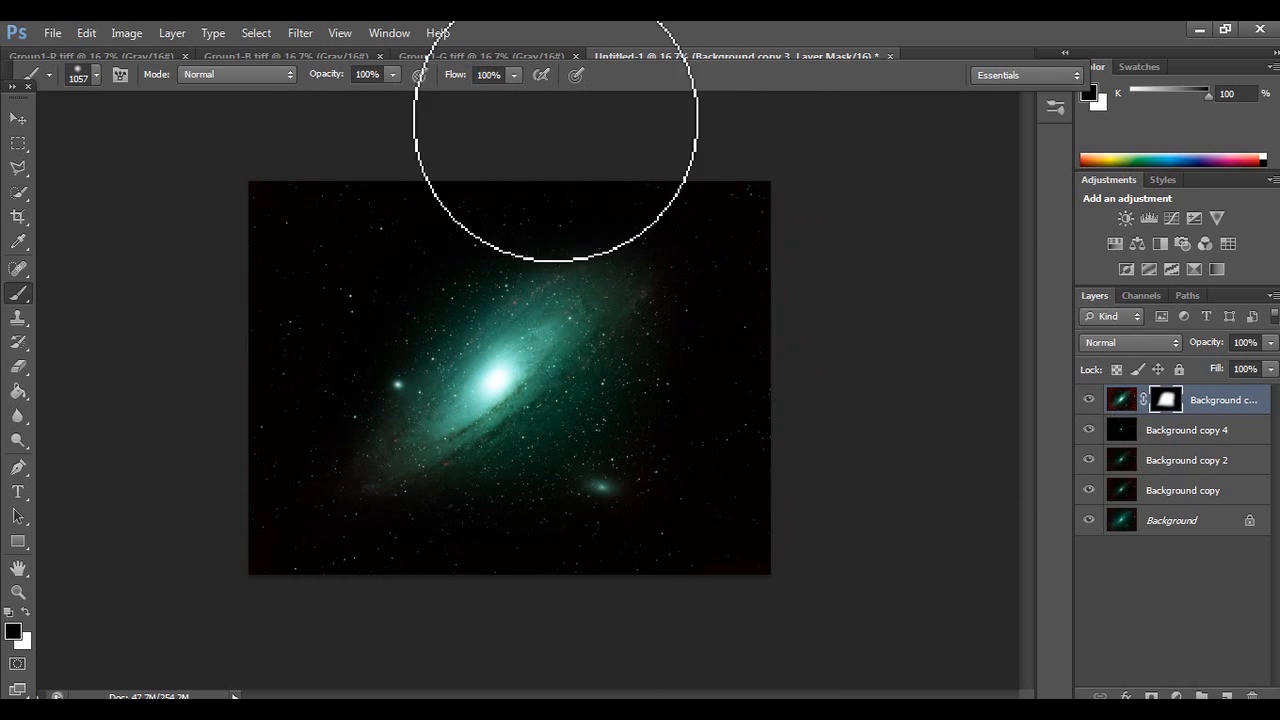
Blur the layer mask of Background copy 3 with a 1000-pixel Gaussian Blur.
left_click(310, 34)
mouse_move(384, 237)
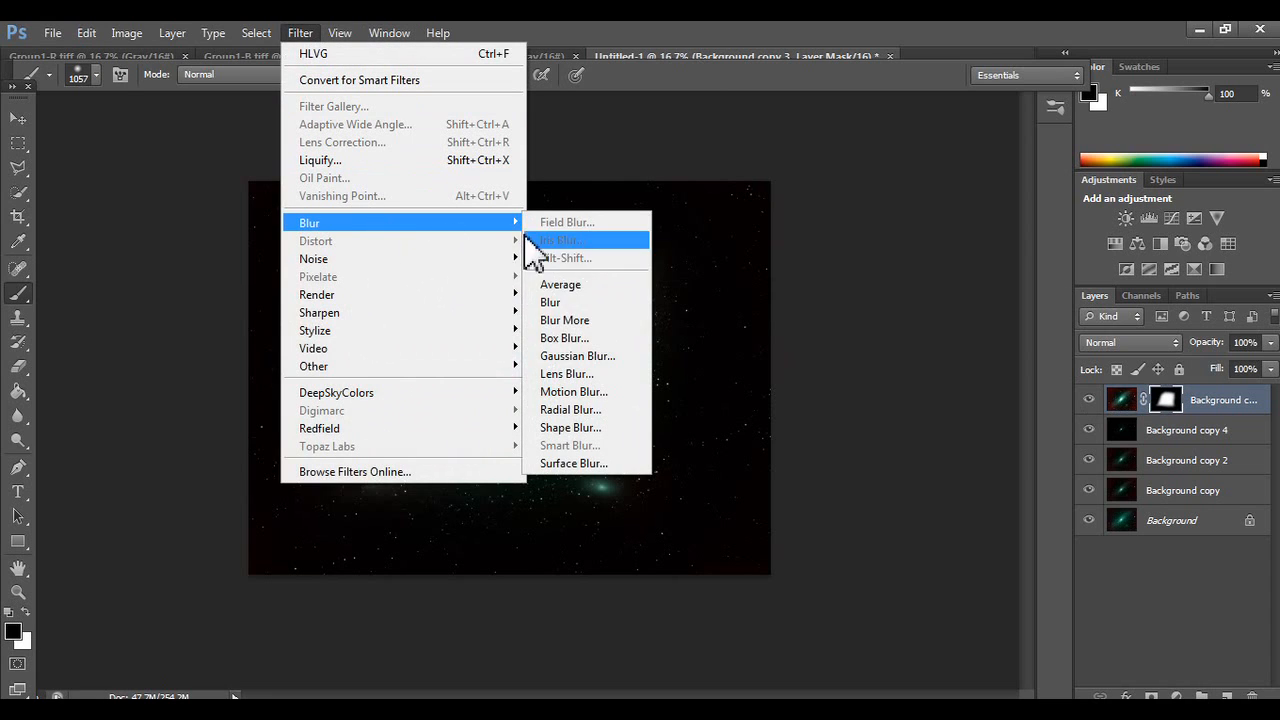
left_click(605, 338)
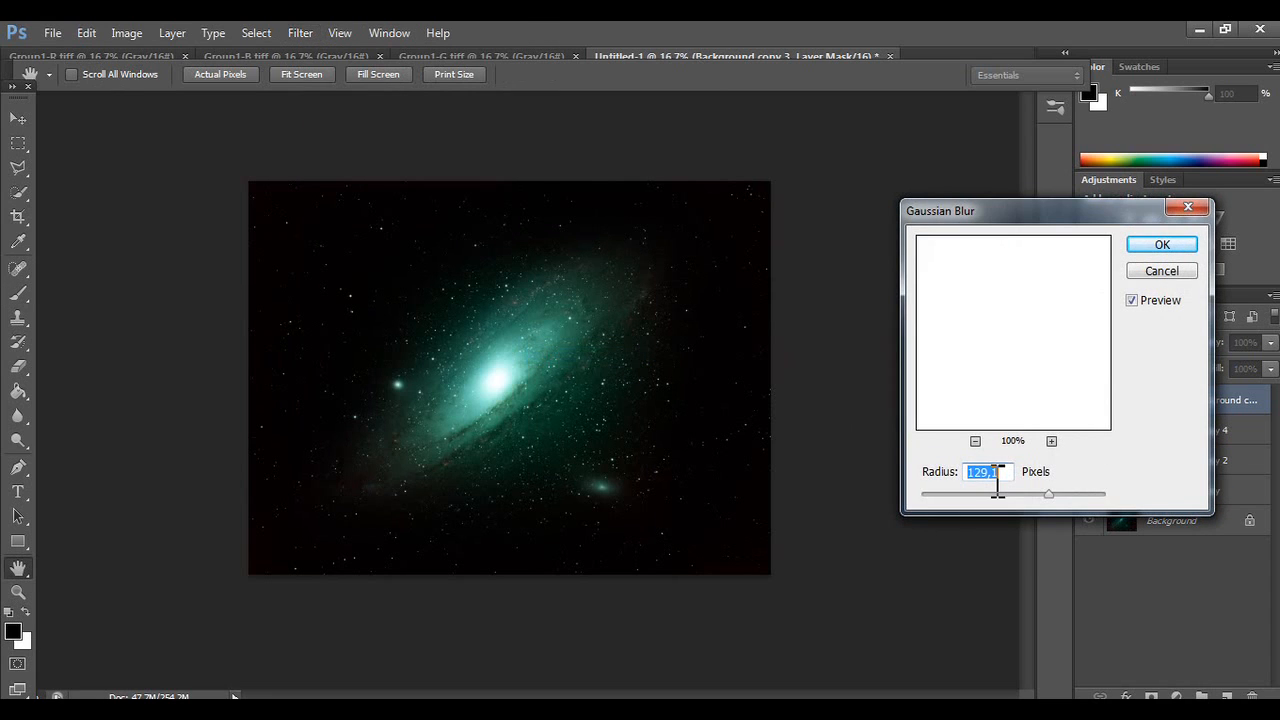
left_click_drag(1048, 492, 1138, 490)
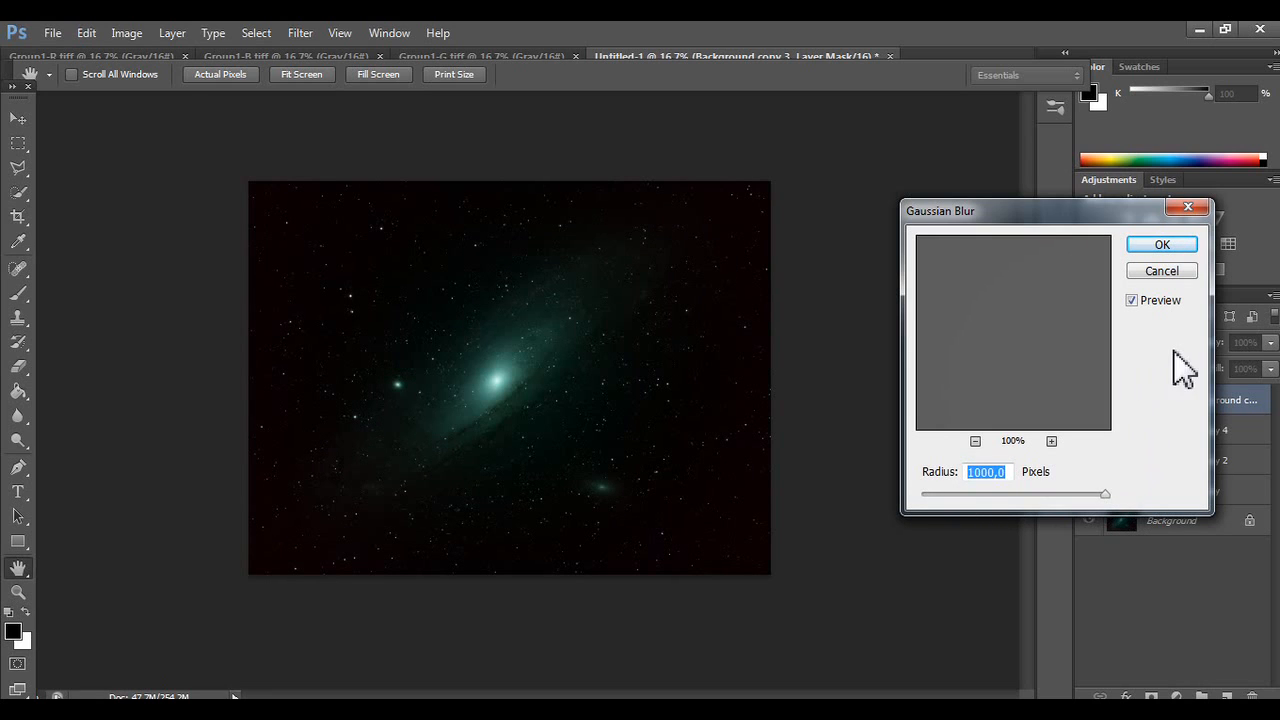
left_click(1155, 244)
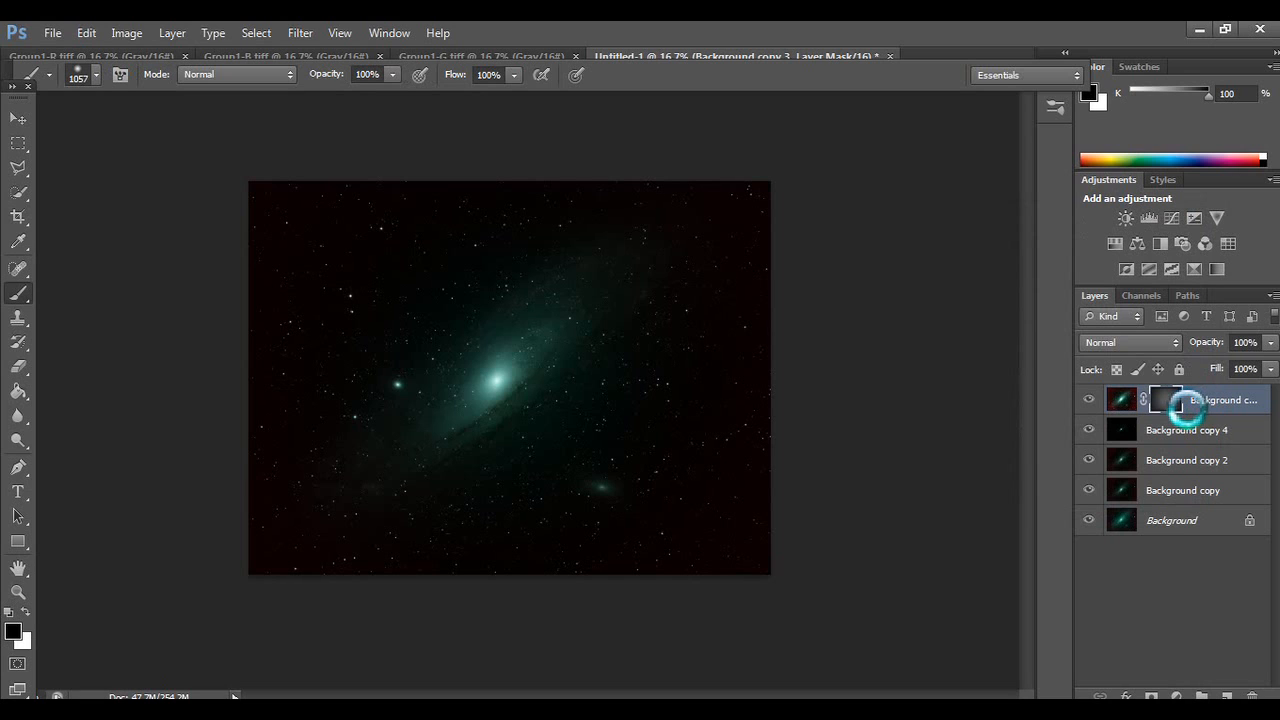
Merge the masked Background copy 3 down into Background copy 4 and toggle the merged layer's visibility to compare.
right_click(1187, 406)
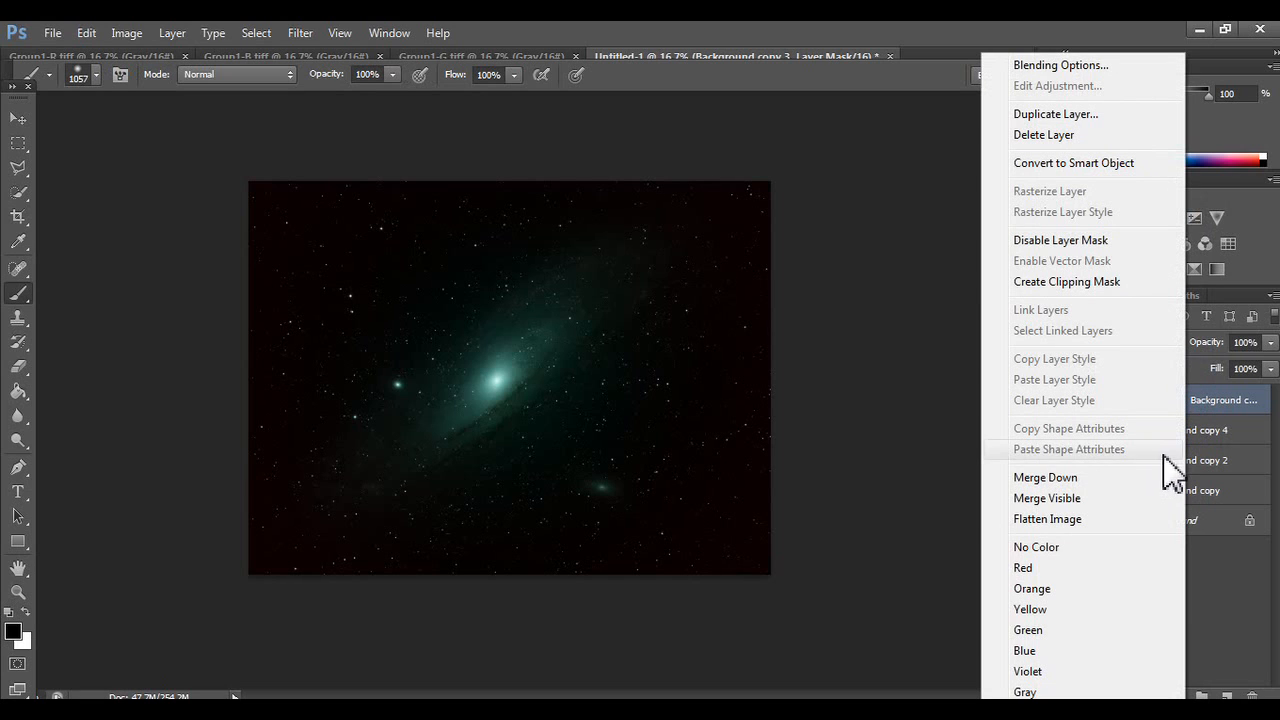
left_click(1155, 478)
left_click(1160, 405)
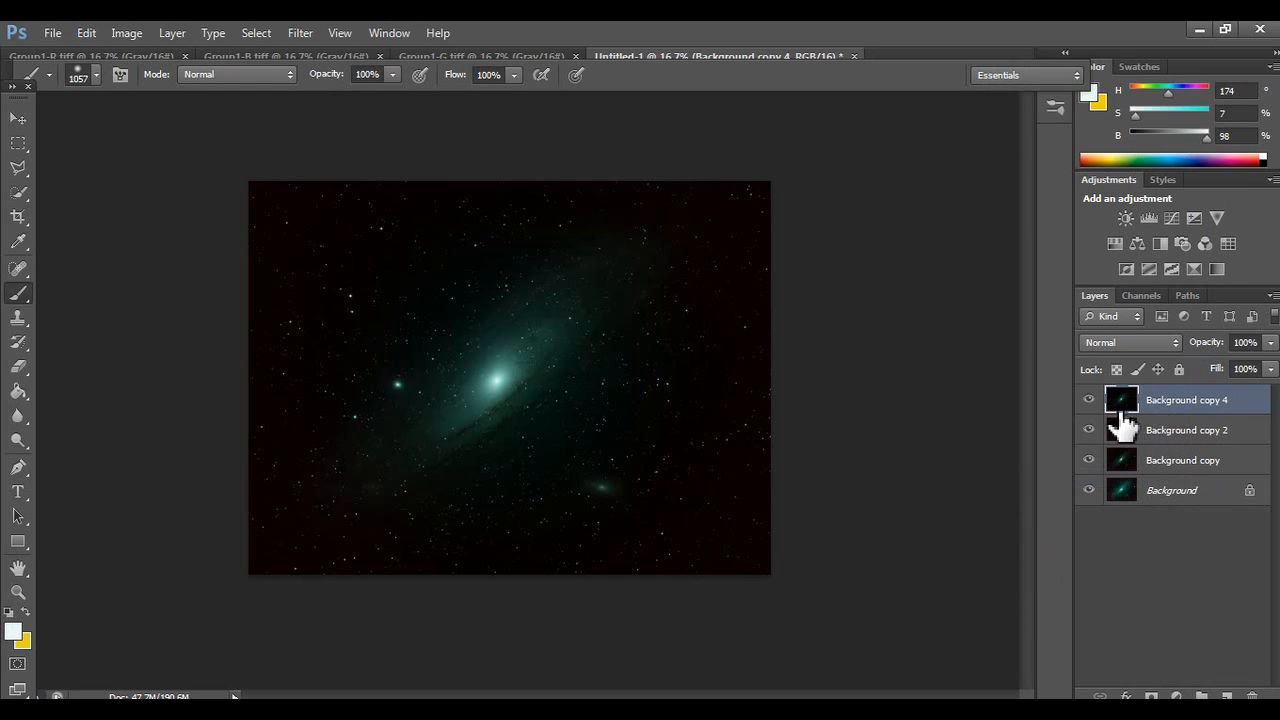
left_click(1089, 400)
left_click(1089, 402)
left_click(1089, 401)
left_click(1089, 401)
Brighten Background copy 4 with a Curves adjustment, raising the RGB midtones well above the diagonal, and merge it down.
left_click(1173, 219)
left_click_drag(1040, 337, 1007, 318)
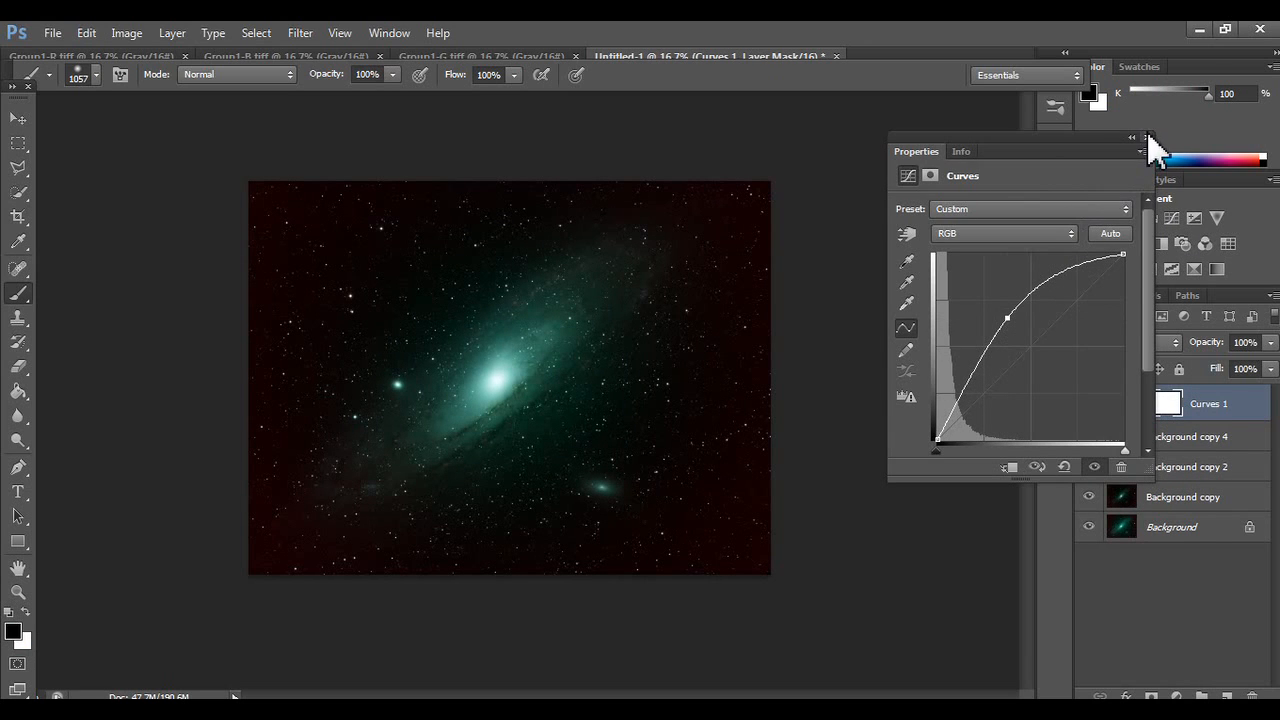
left_click(1147, 136)
right_click(1170, 425)
left_click(1123, 479)
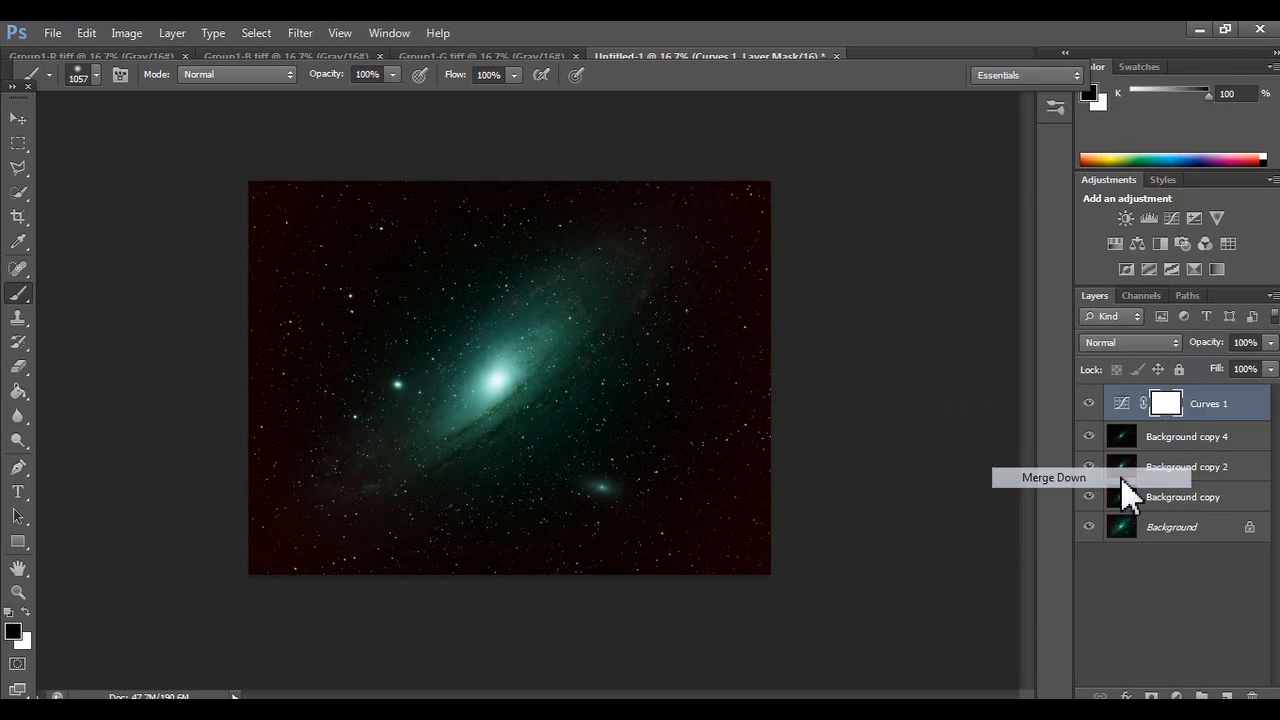
Run Topaz Clarity on Background copy 4 and set its HSL saturation to Red -1.00, Green -0.59 and Aqua -0.56.
left_click(300, 33)
mouse_move(405, 445)
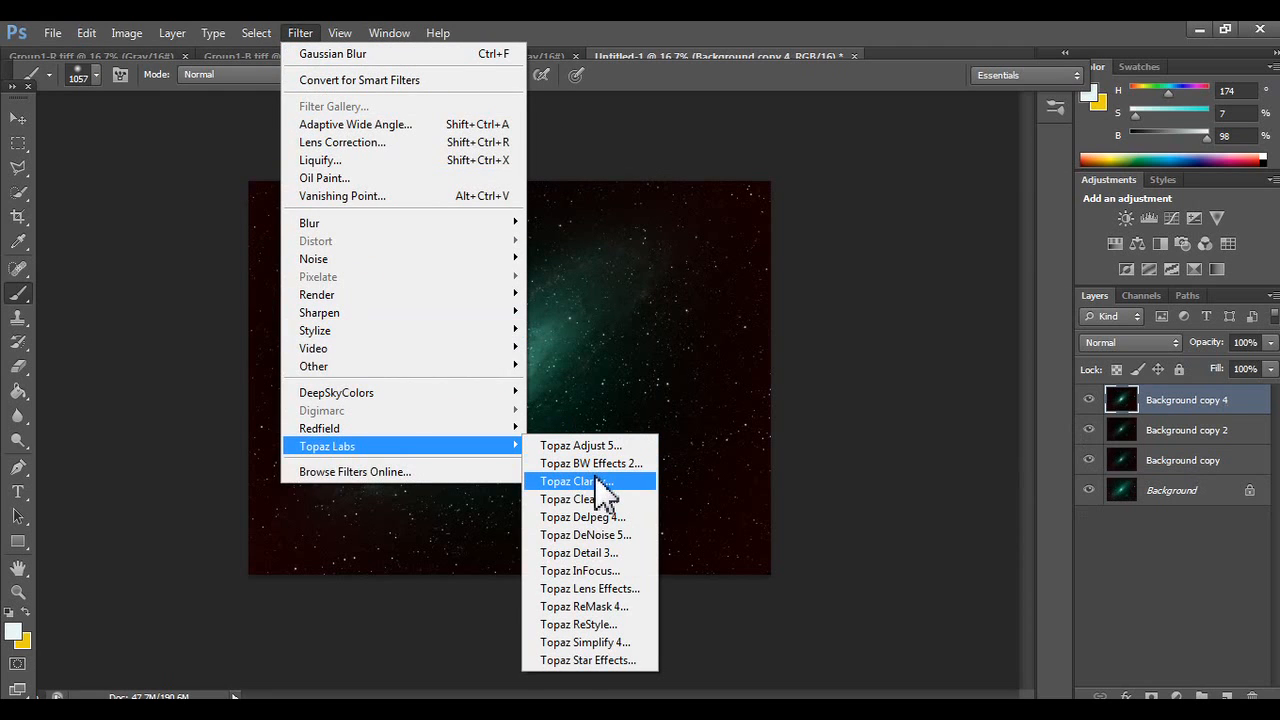
left_click(570, 481)
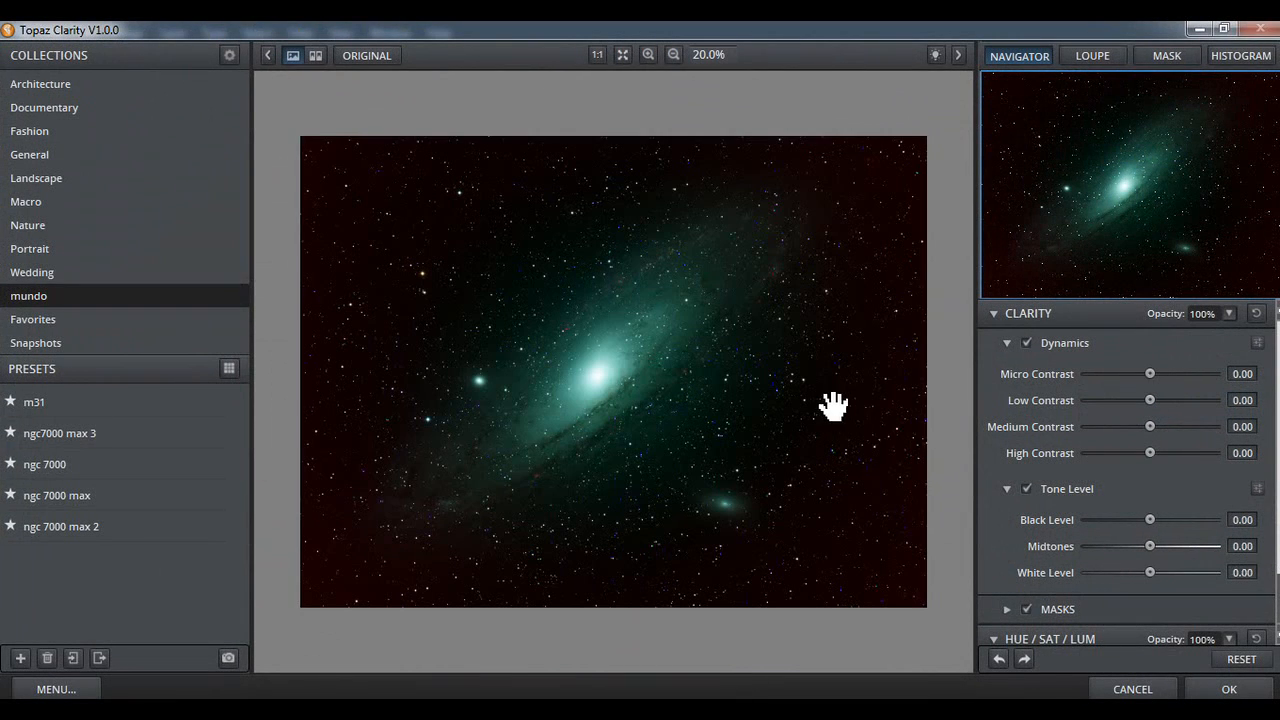
scroll(1135, 527, "down", 2)
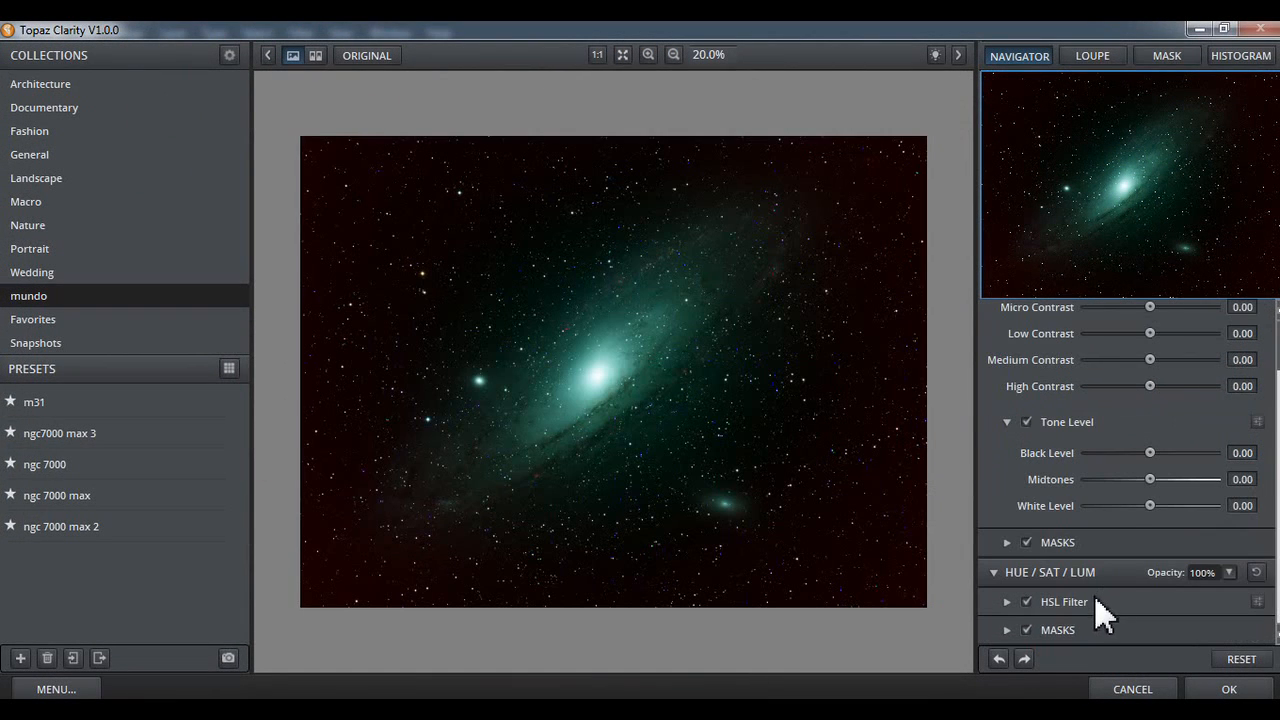
left_click(1007, 601)
scroll(1100, 535, "down", 5)
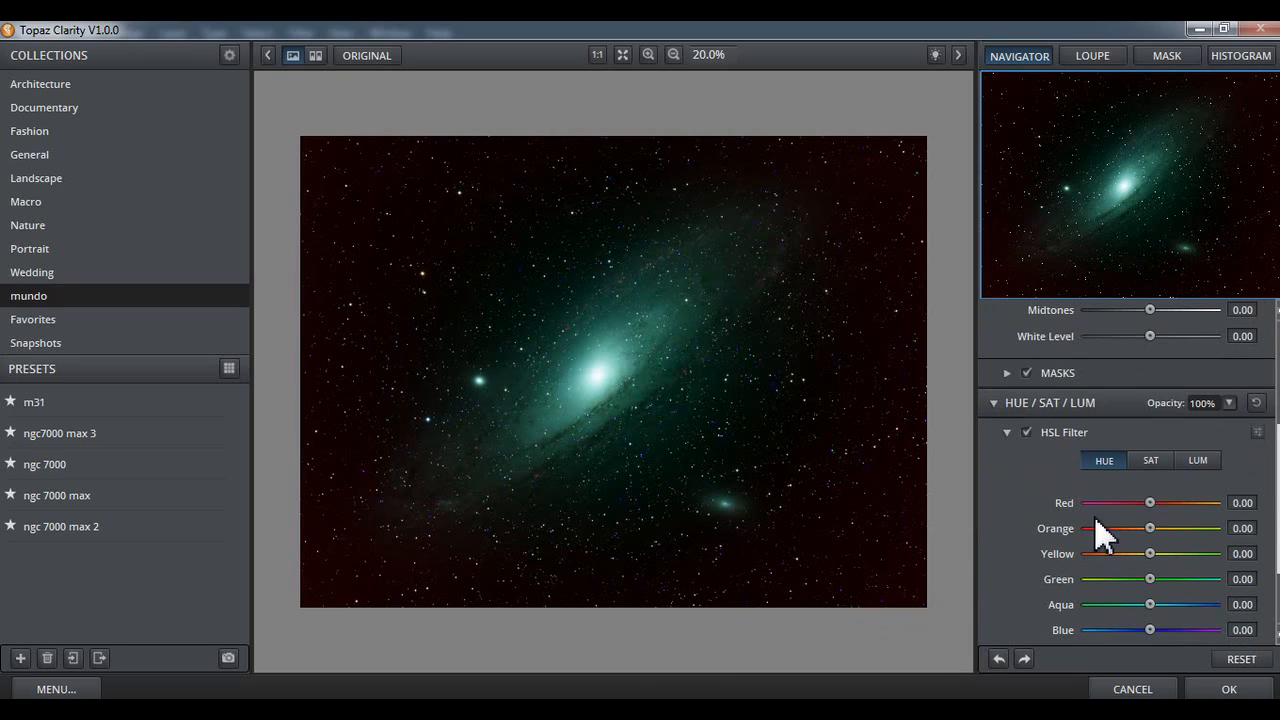
left_click(1154, 457)
scroll(1060, 600, "down", 3)
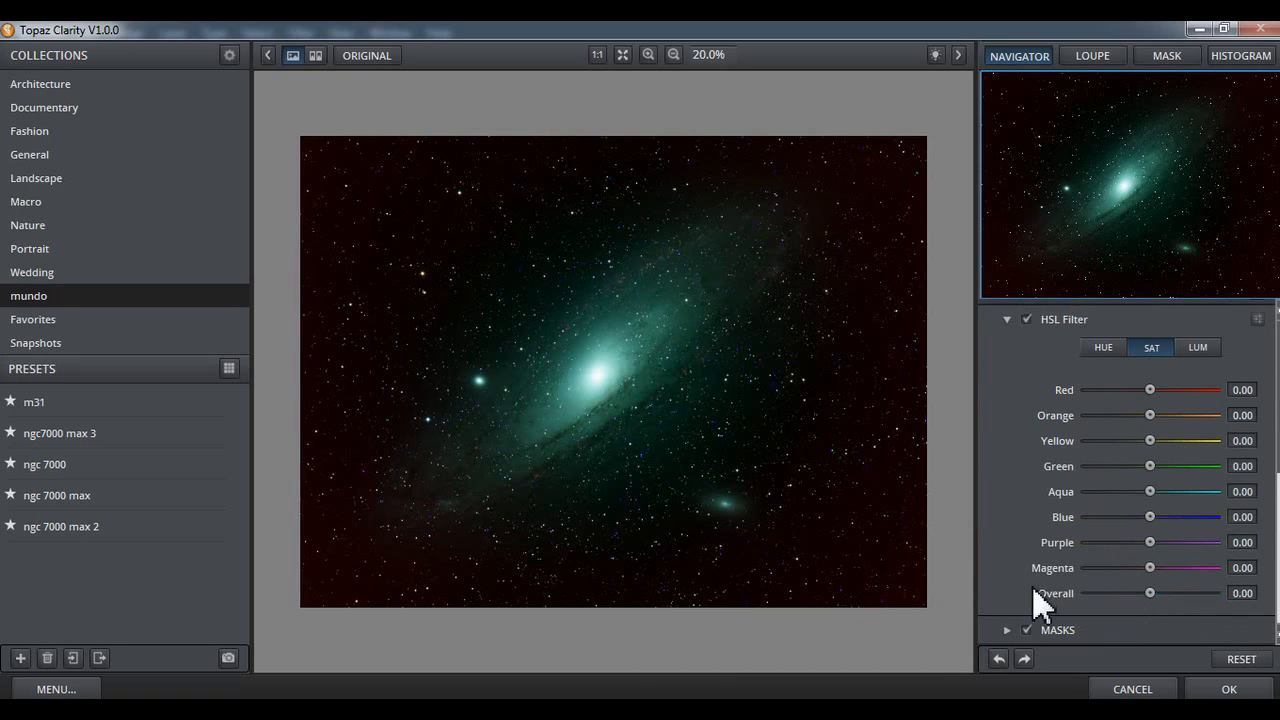
left_click_drag(1155, 391, 979, 403)
left_click_drag(1150, 465, 1116, 499)
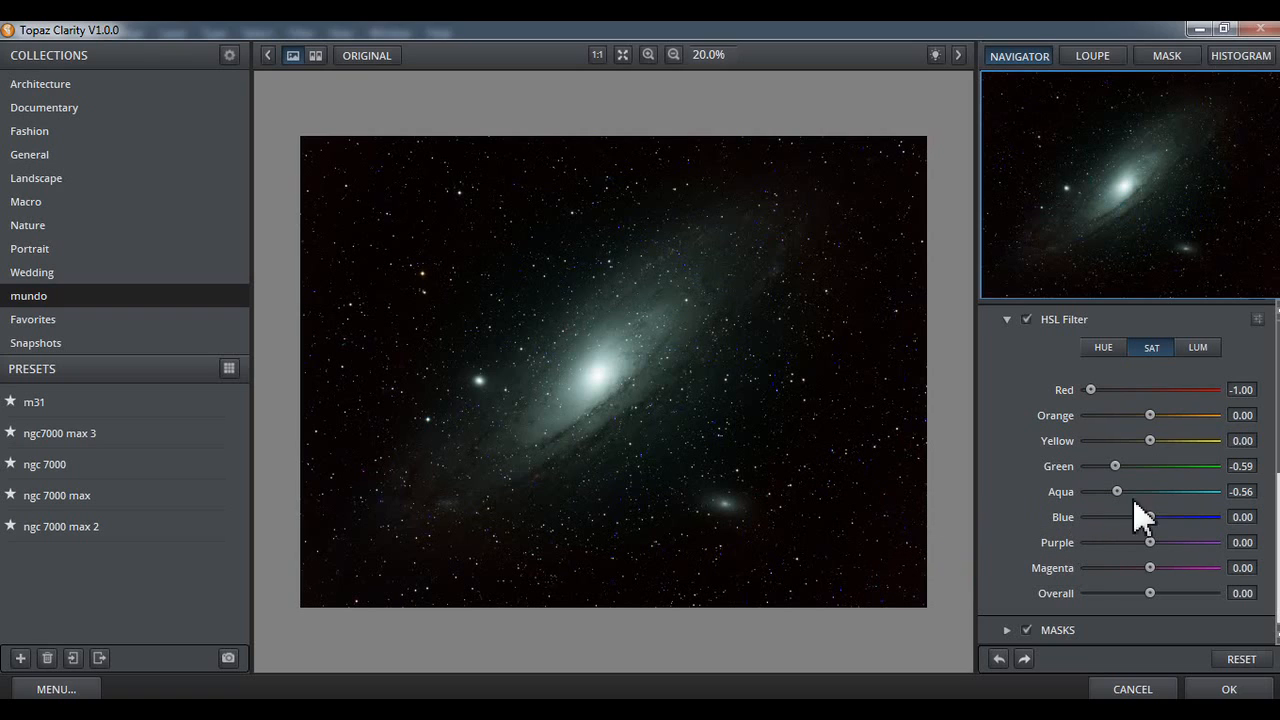
Set the saturation to Blue -1.00, Purple -0.33 and Magenta -0.34, and apply the Clarity filter.
left_click_drag(1150, 517, 1038, 520)
left_click_drag(1097, 514, 1268, 520)
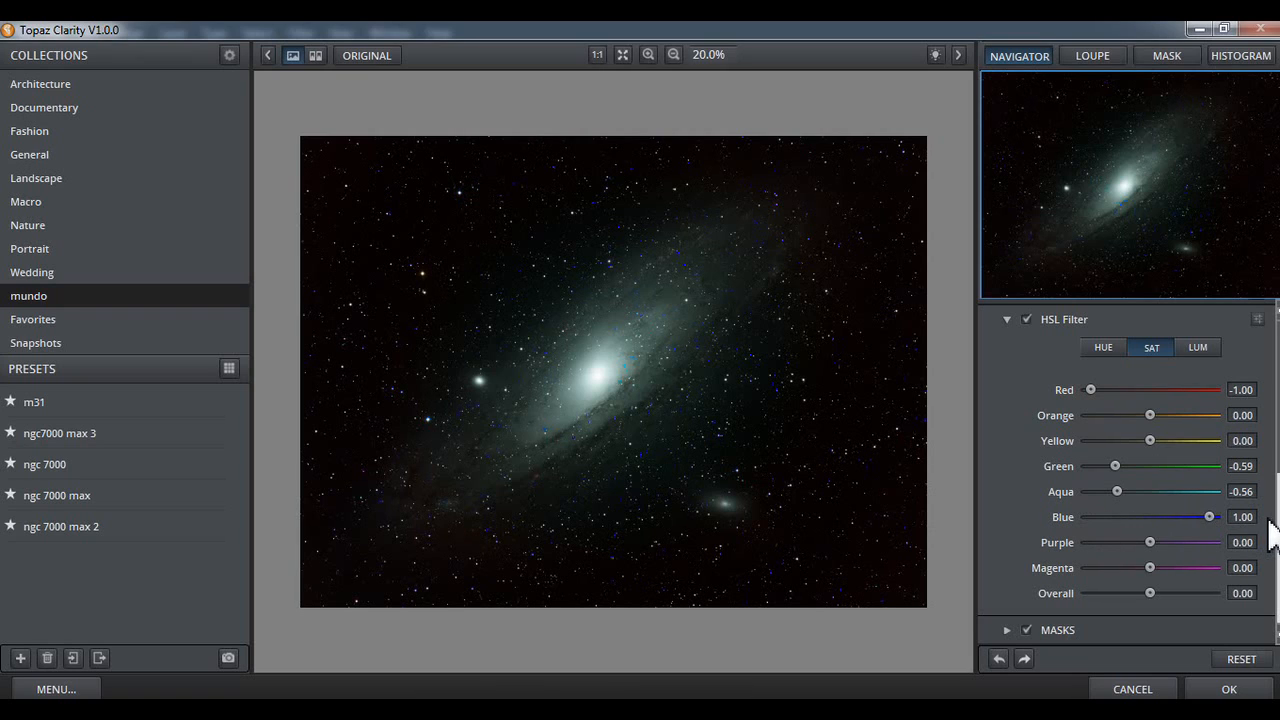
left_click_drag(1270, 535, 1046, 531)
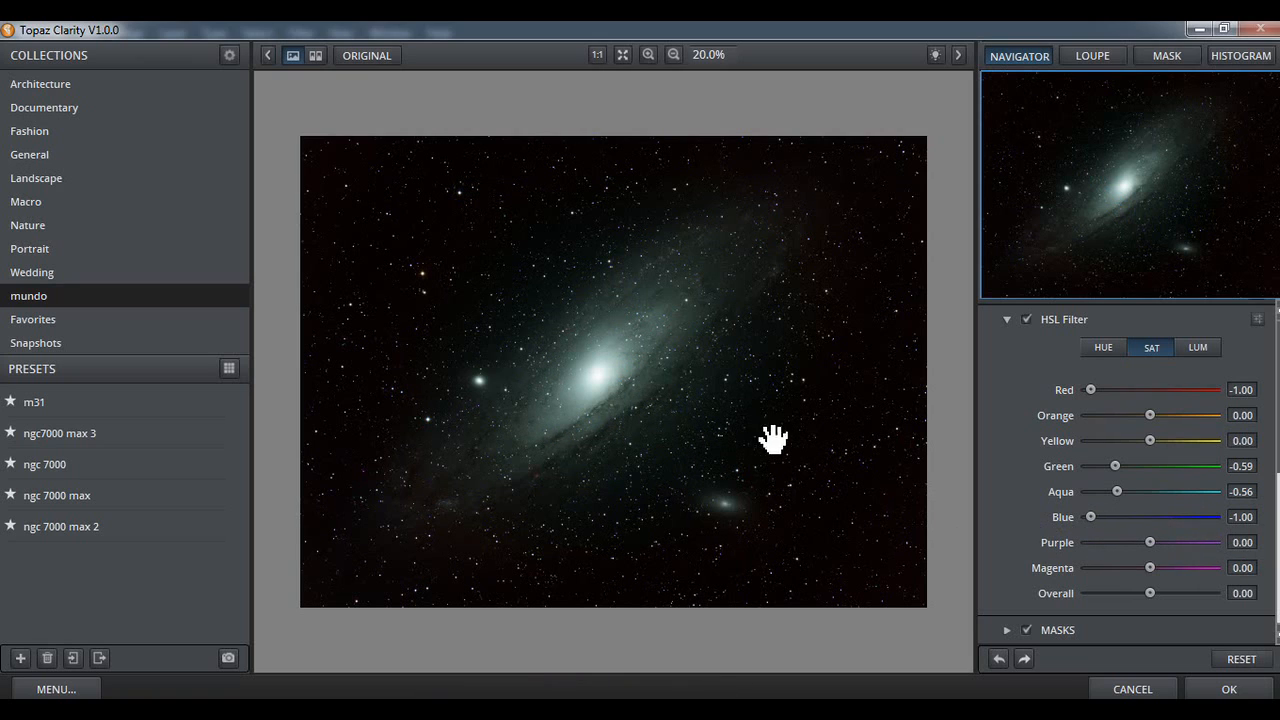
left_click_drag(1150, 568, 1131, 546)
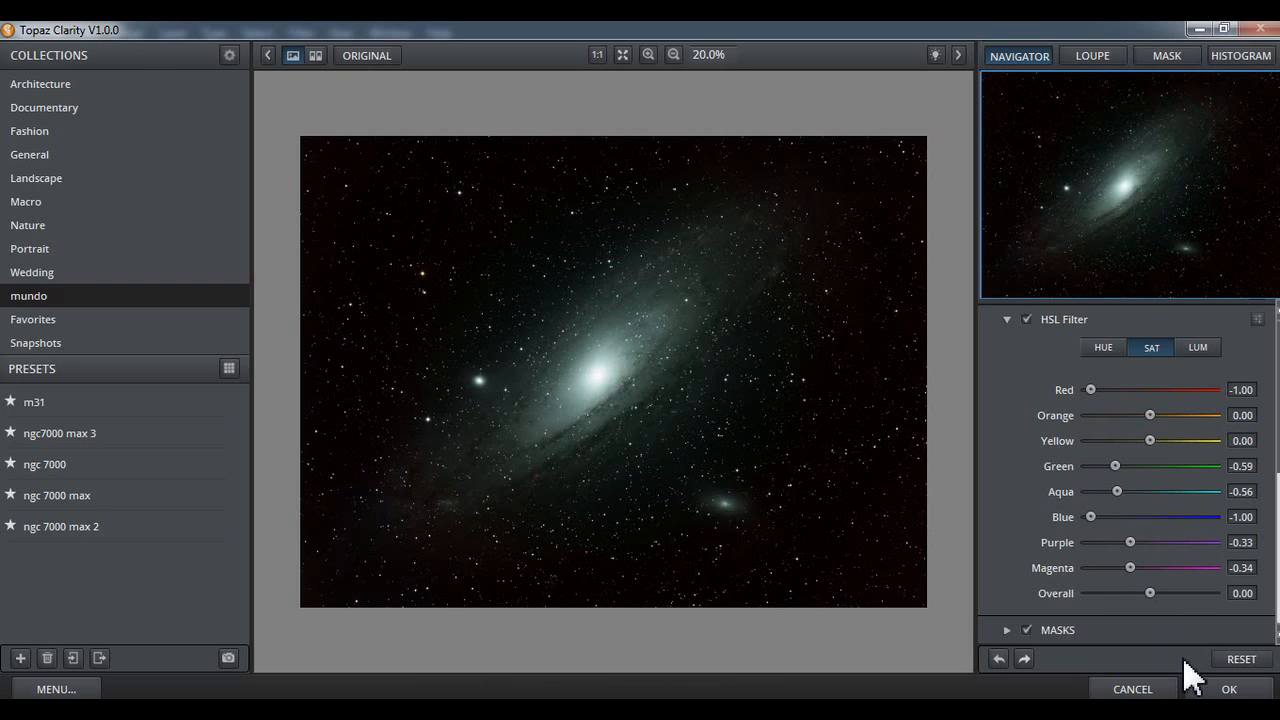
left_click(1210, 690)
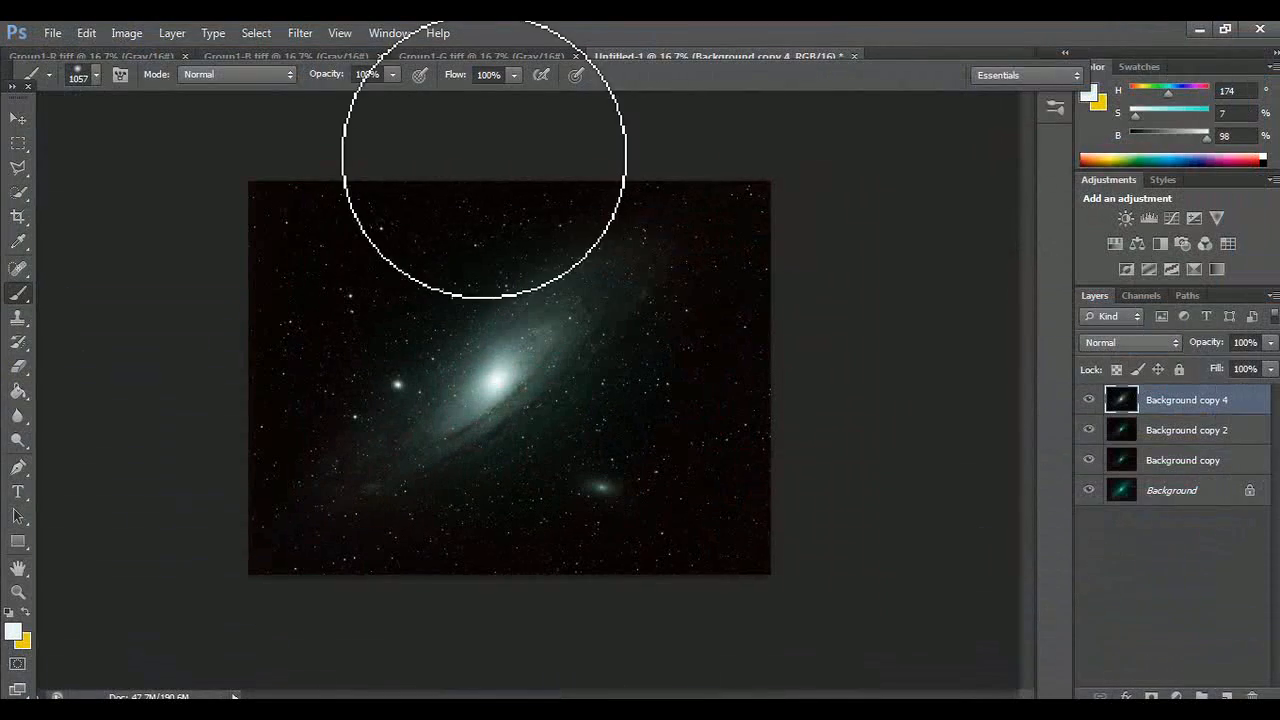
Apply the DeepSkyColors HLVG filter to Background copy 4 and toggle the layer's visibility to compare.
left_click(300, 33)
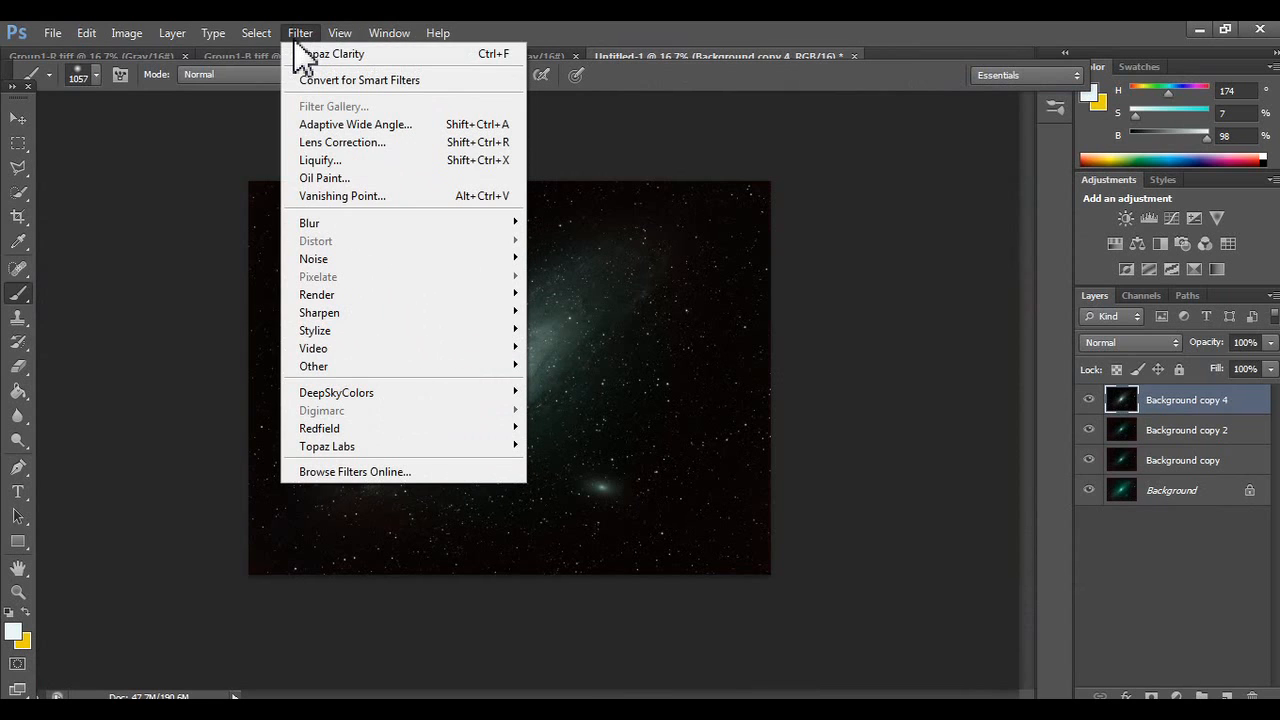
mouse_move(460, 393)
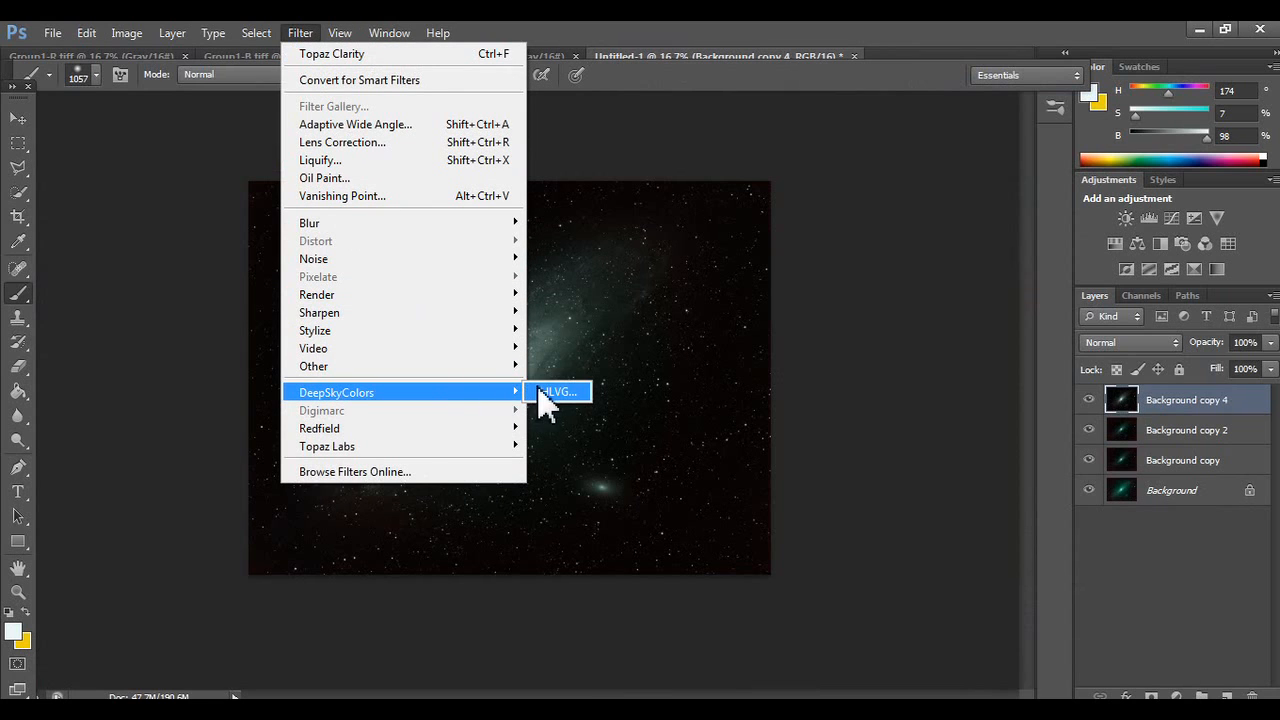
left_click(545, 392)
left_click(670, 333)
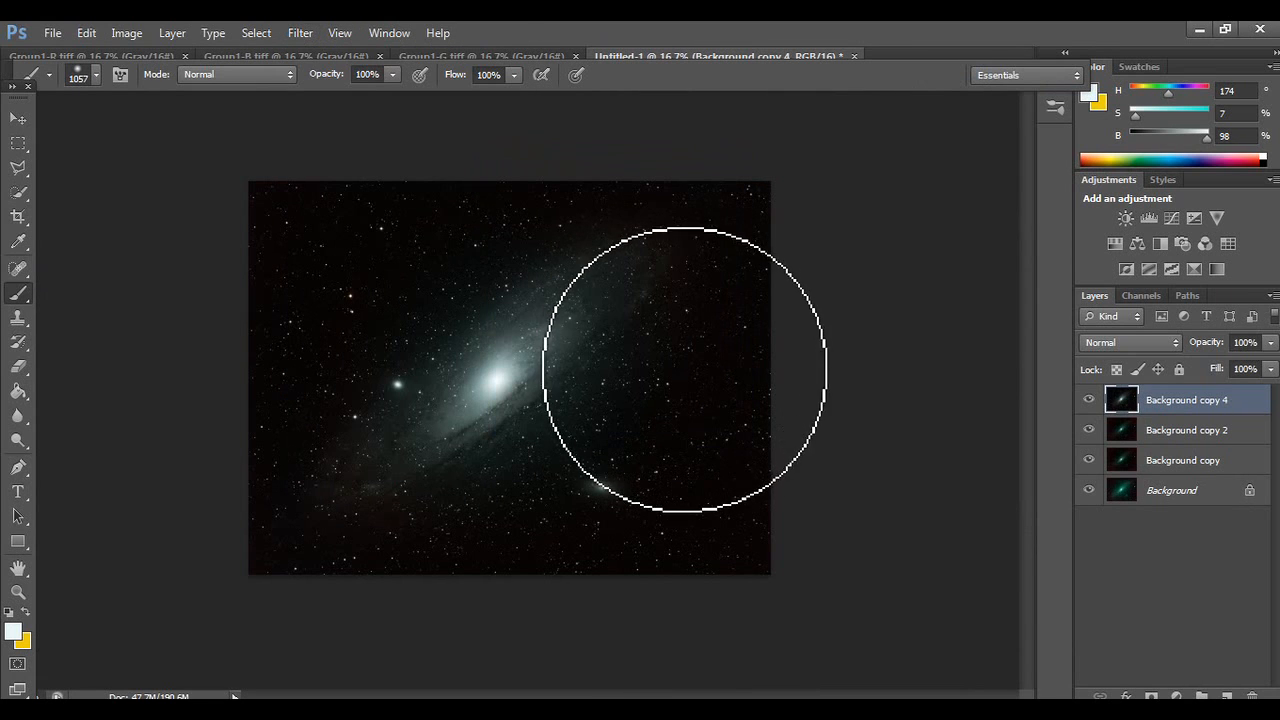
left_click(1090, 401)
left_click(1089, 402)
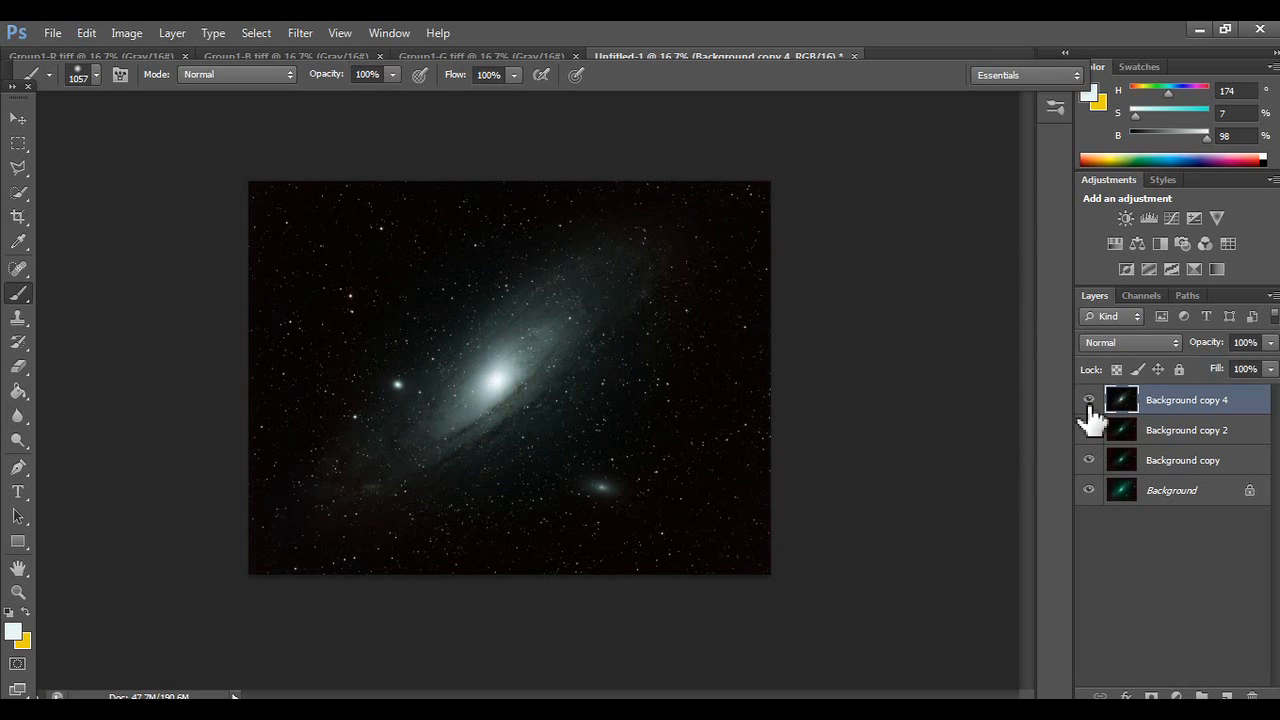
left_click(1089, 404)
left_click(1089, 404)
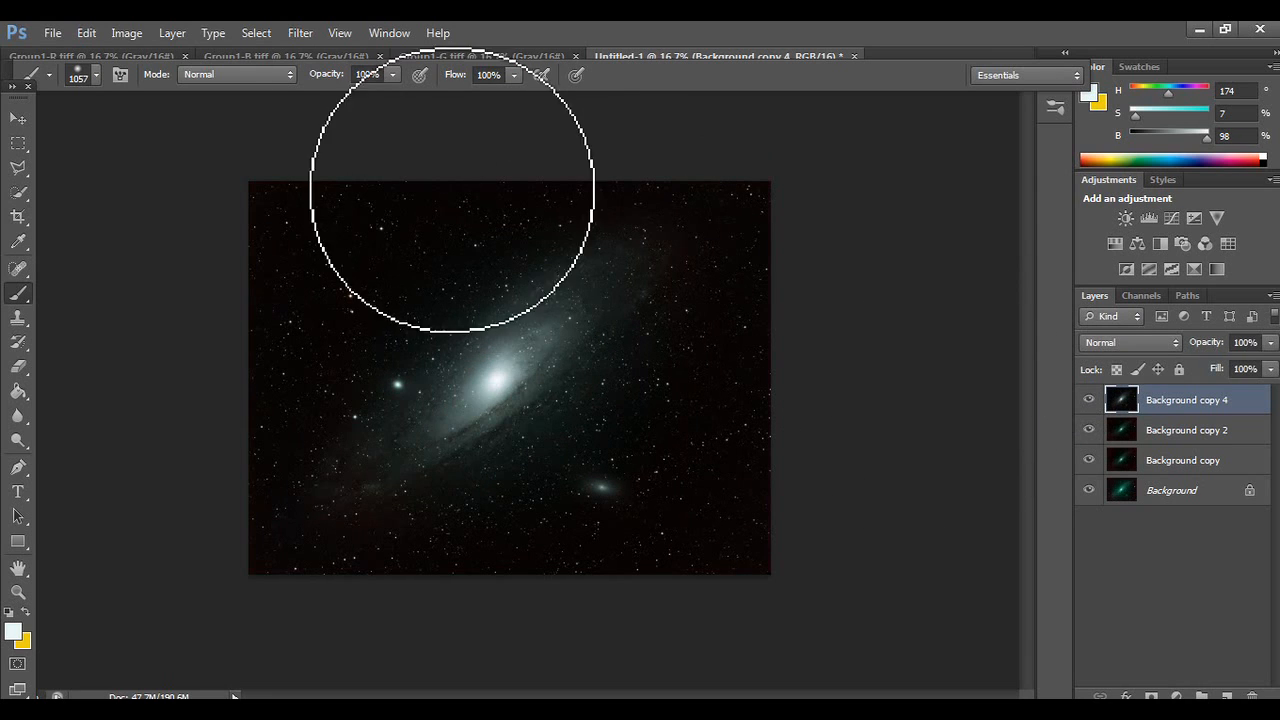
left_click(300, 33)
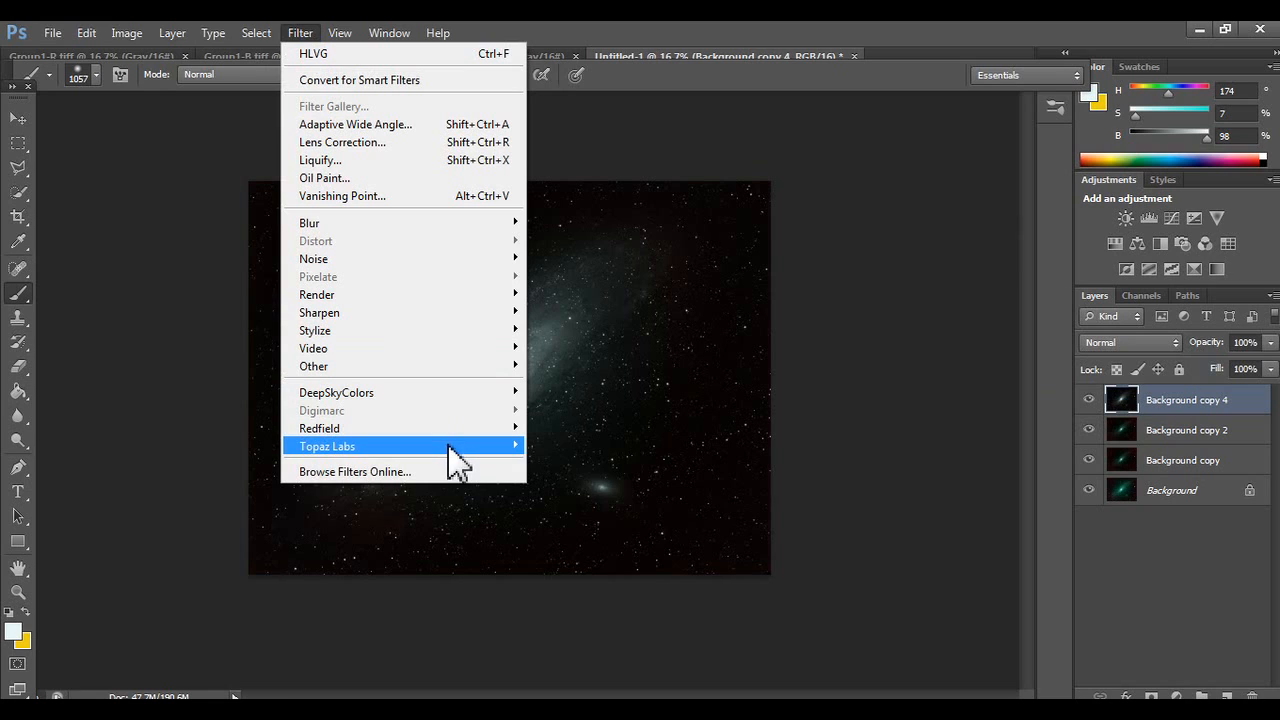
mouse_move(455, 446)
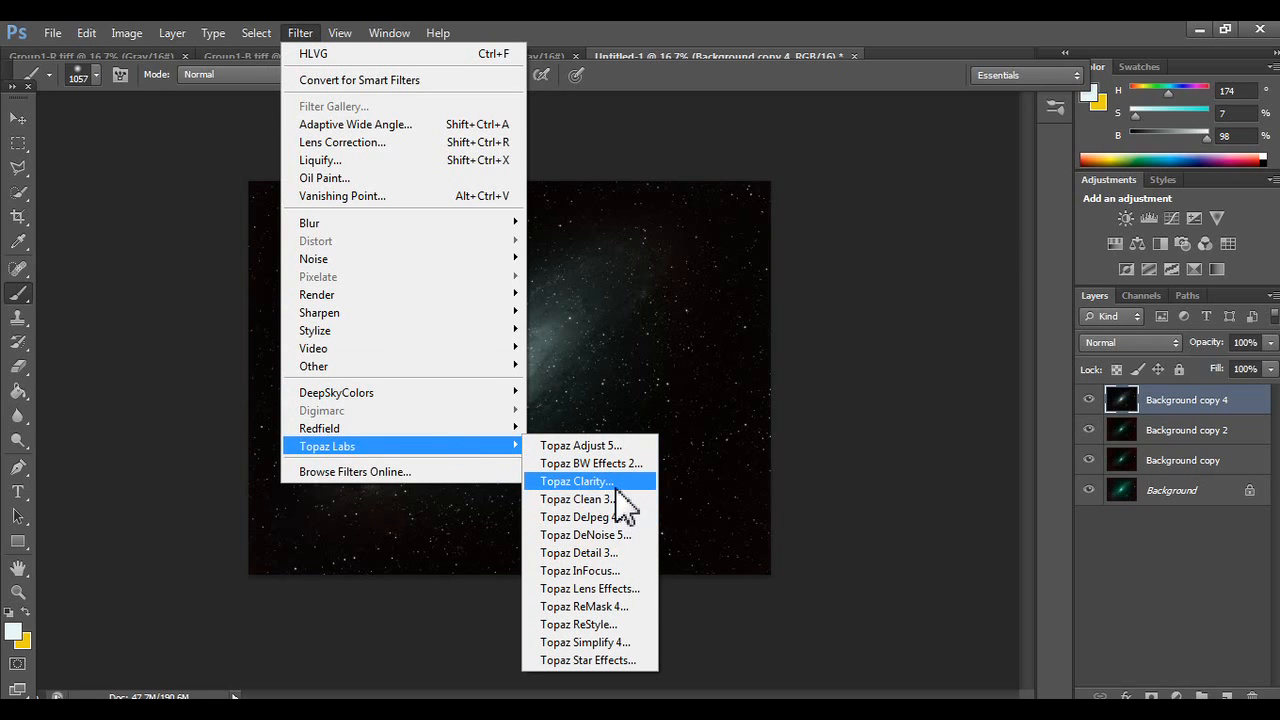
left_click(578, 481)
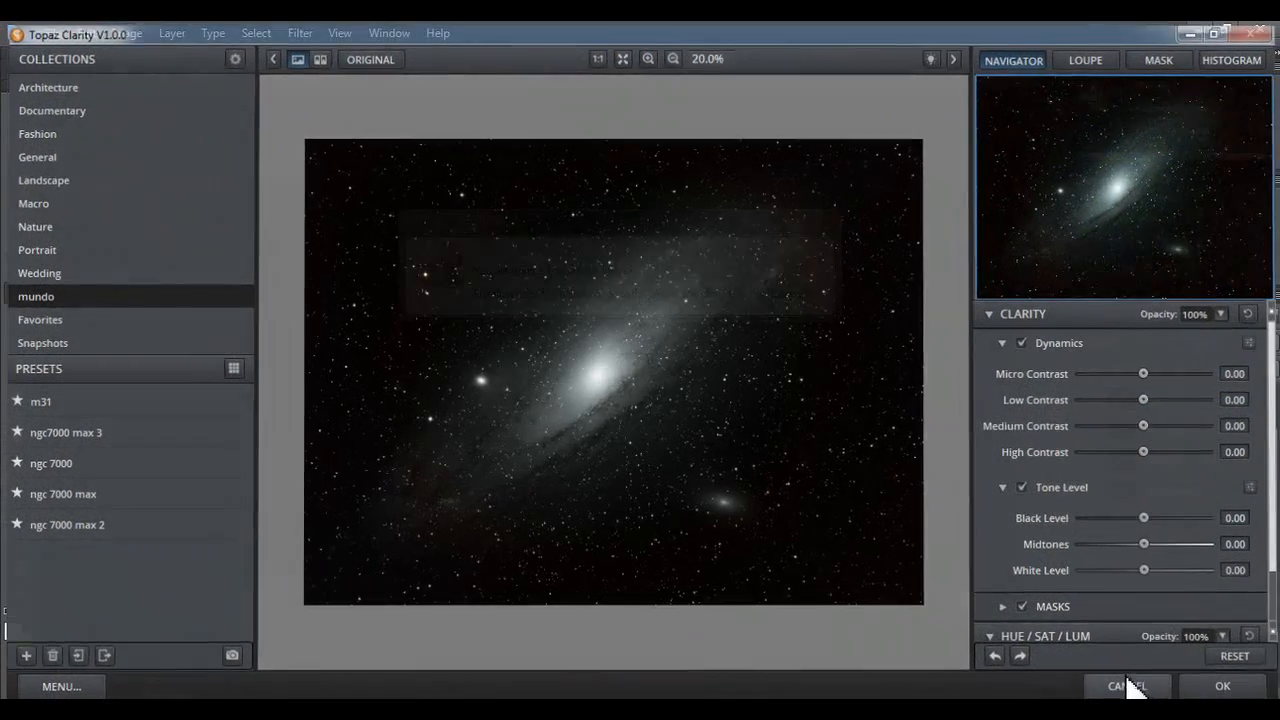
left_click(1133, 689)
Open Topaz ReStyle for Background copy 4 and reset all its adjustments.
left_click(298, 36)
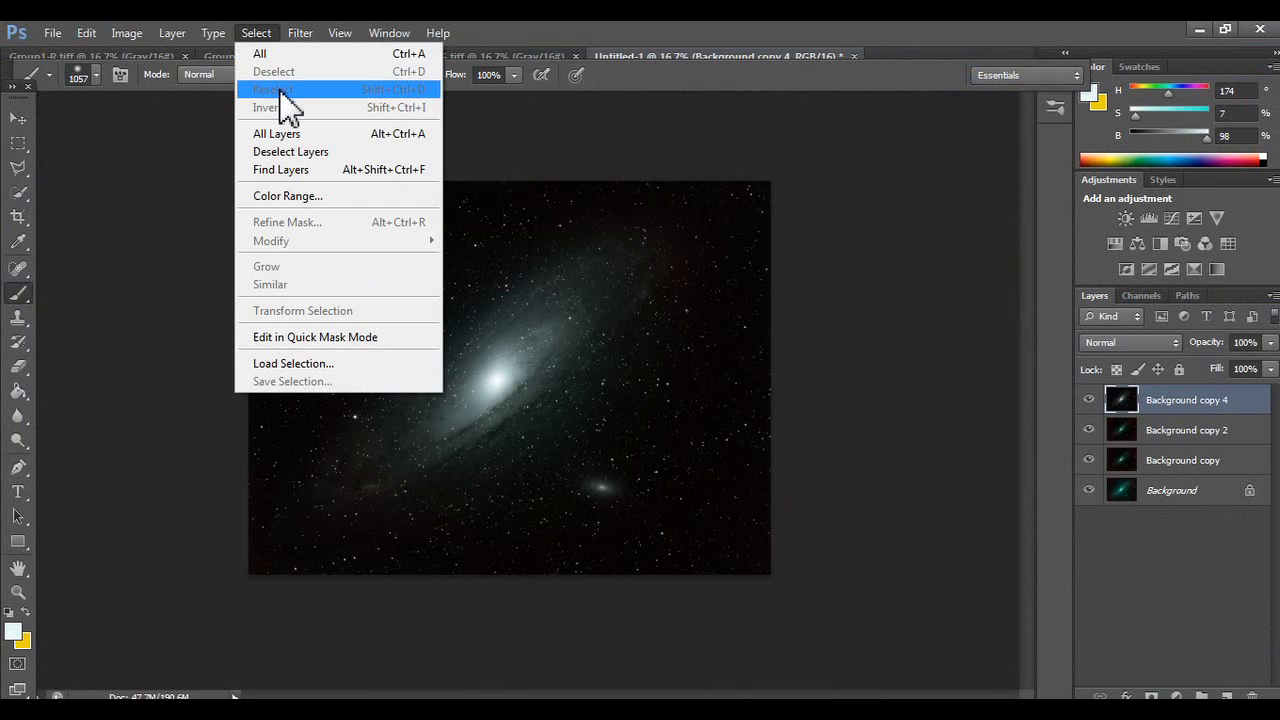
mouse_move(443, 449)
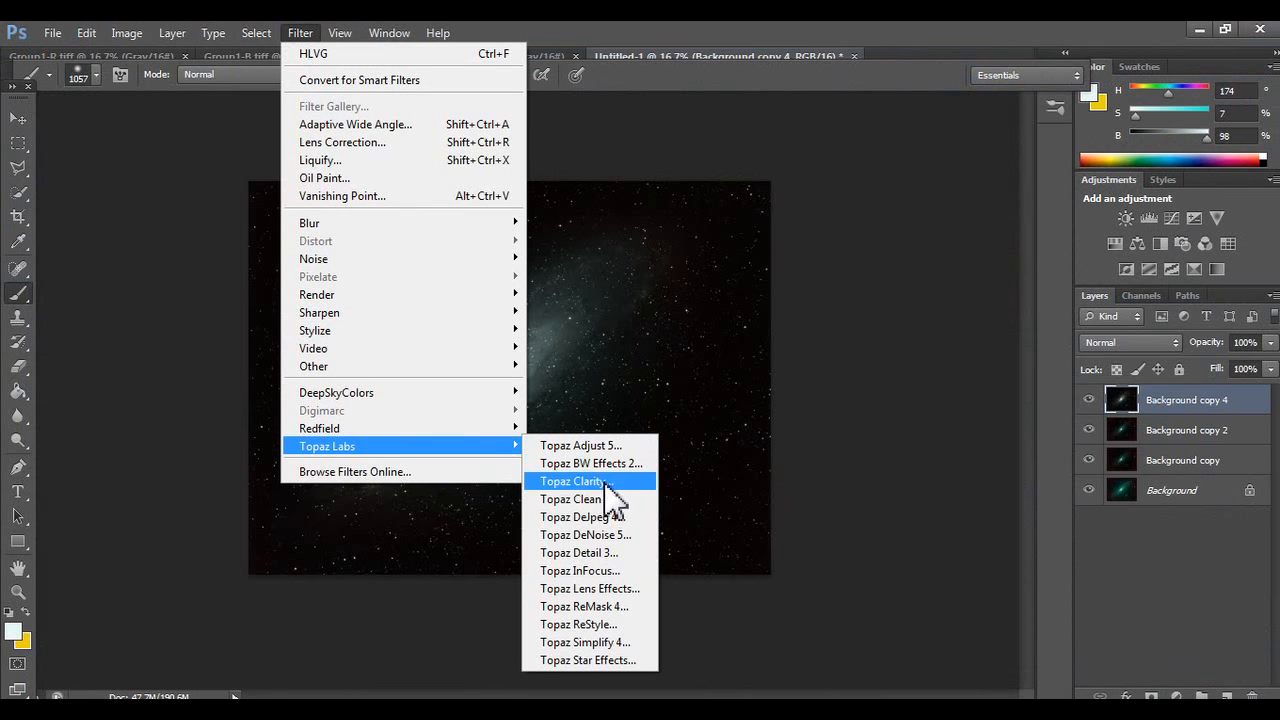
left_click(622, 627)
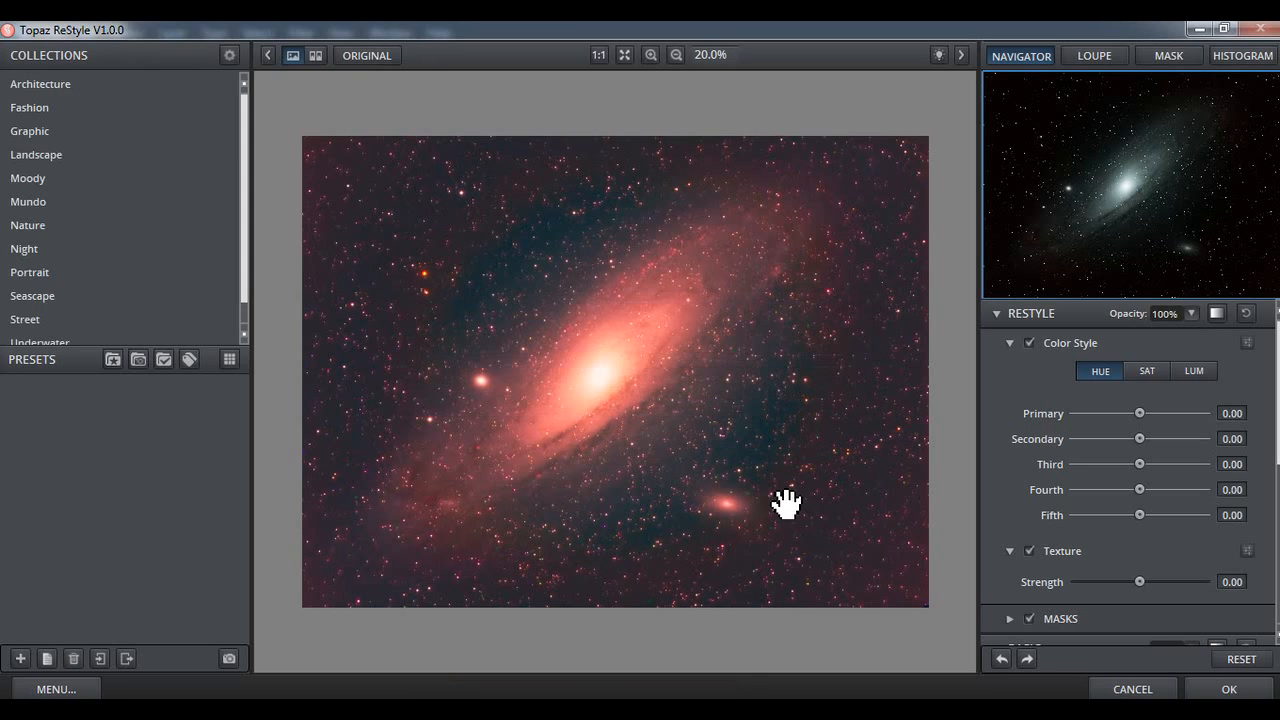
left_click(1240, 662)
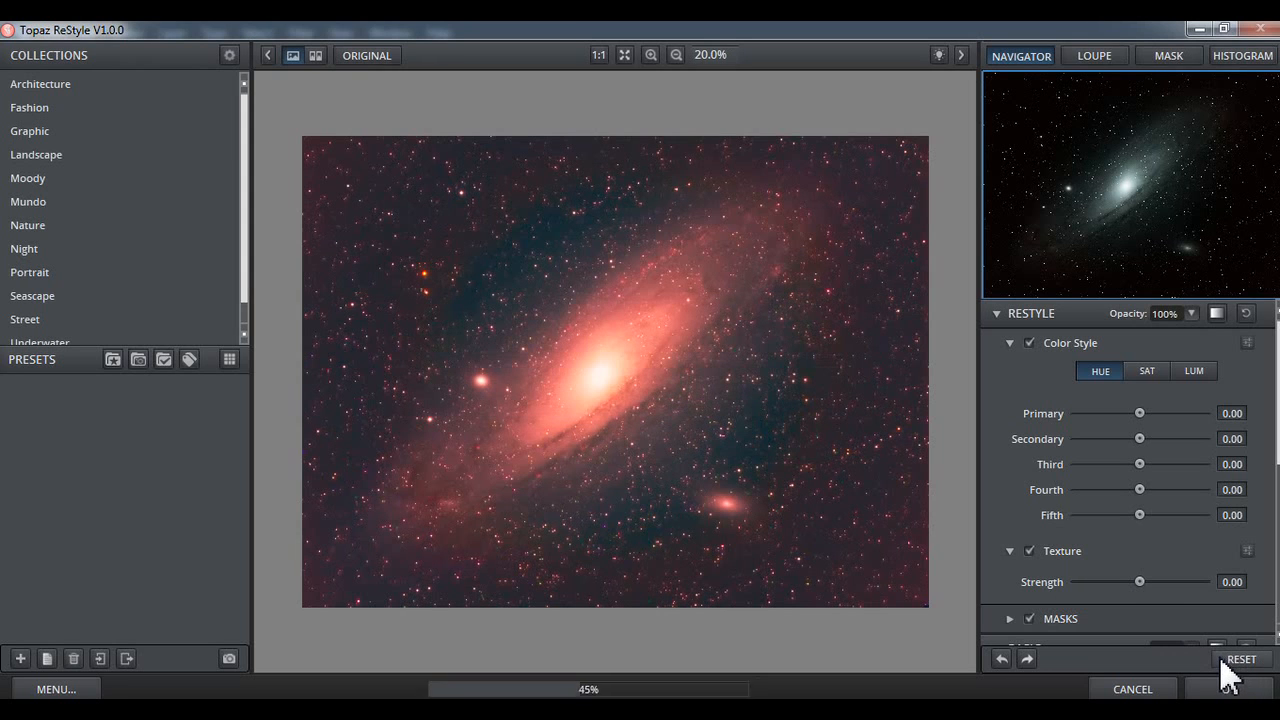
Choose the novo m31 preset from the Mundo collection and apply the ReStyle filter to the galaxy layer.
left_click(122, 206)
mouse_move(161, 440)
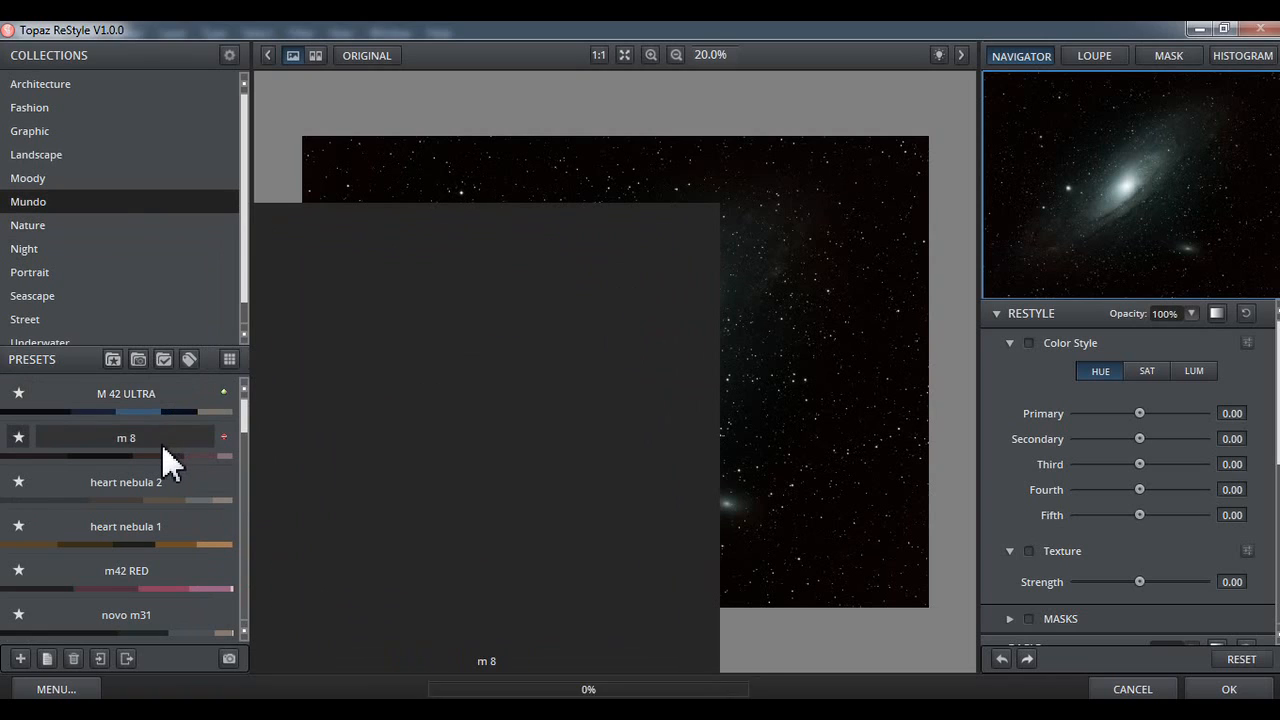
mouse_move(129, 521)
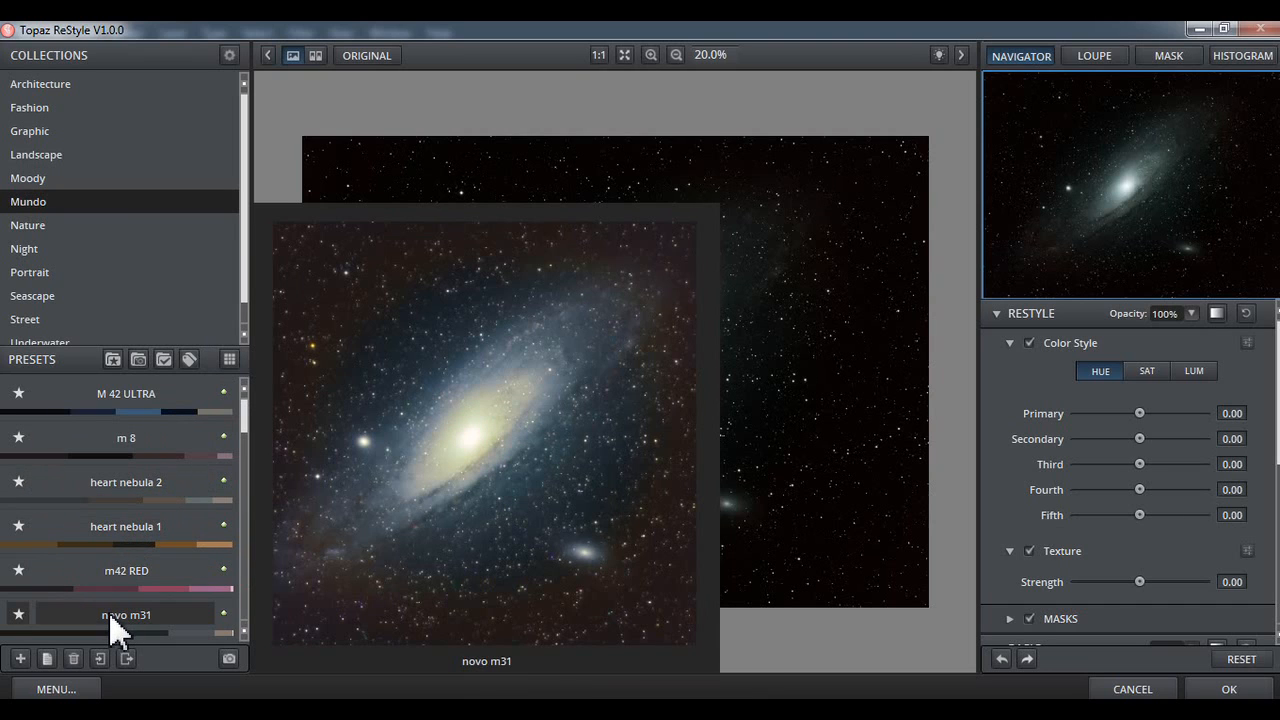
left_click(112, 622)
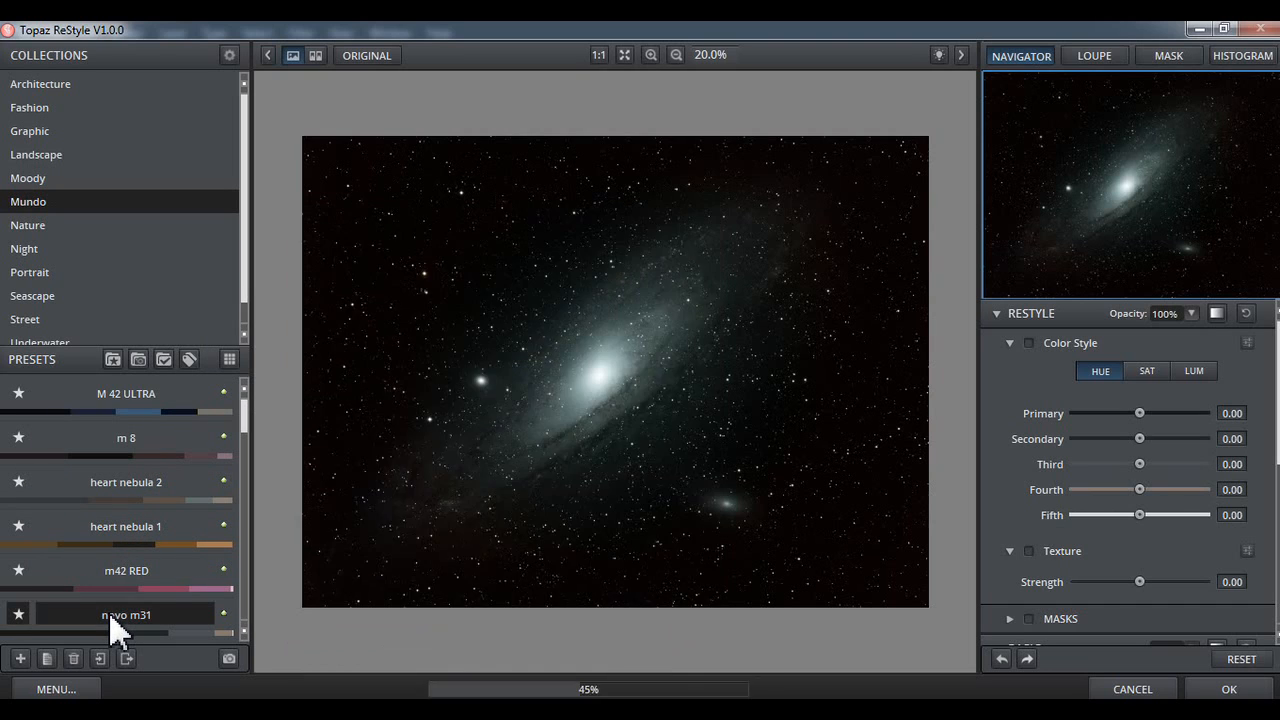
left_click(479, 499)
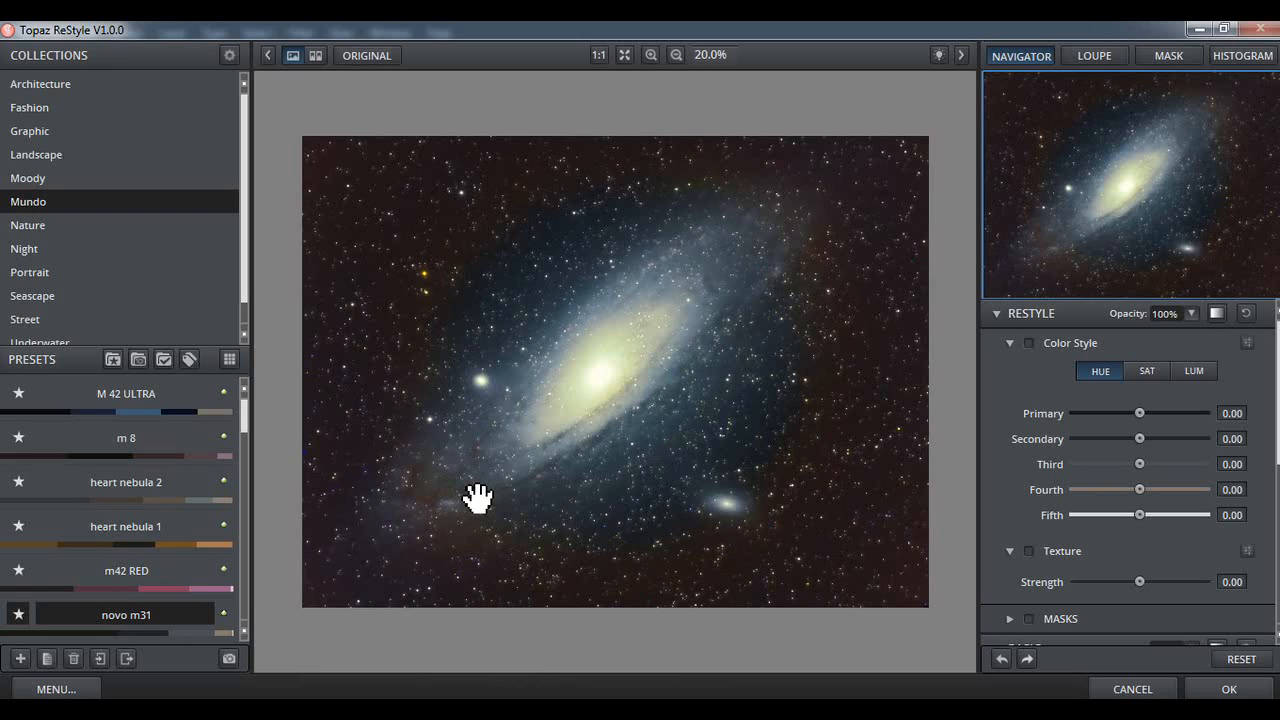
left_click(600, 538)
left_click(1246, 692)
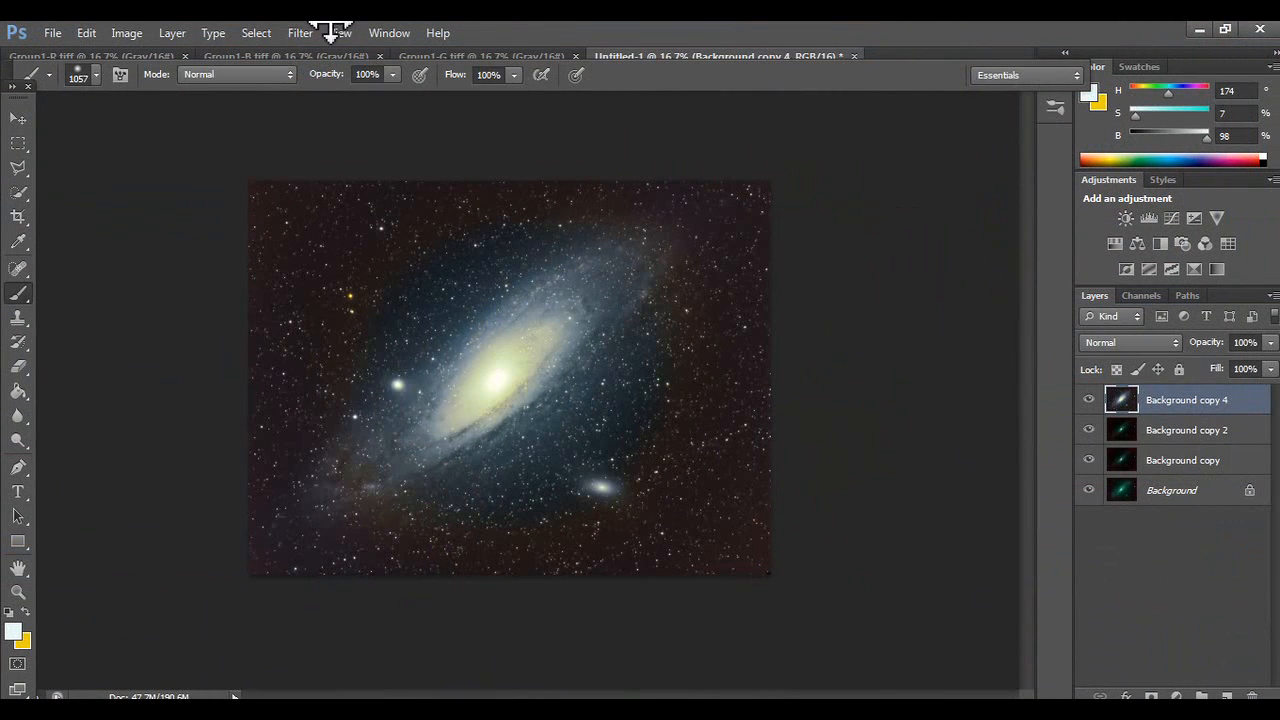
Open Topaz Clarity for Background copy 4 and expand its HSL Filter settings.
left_click(300, 33)
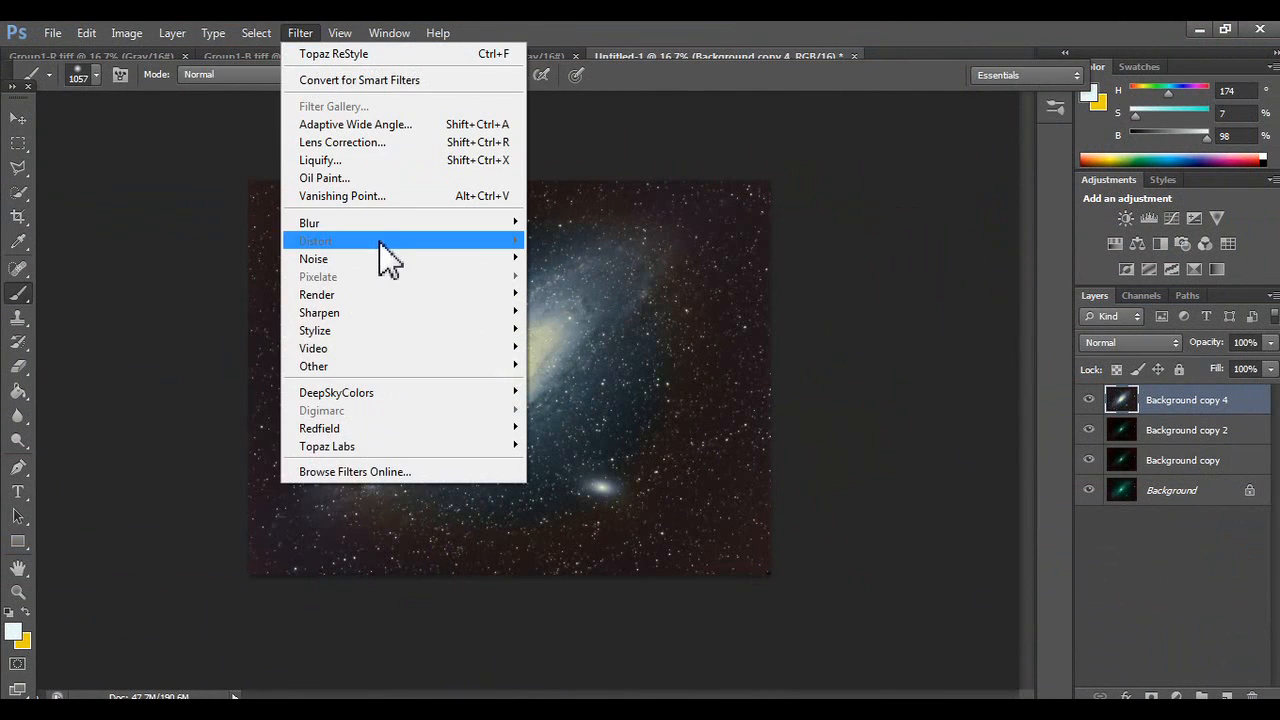
mouse_move(485, 450)
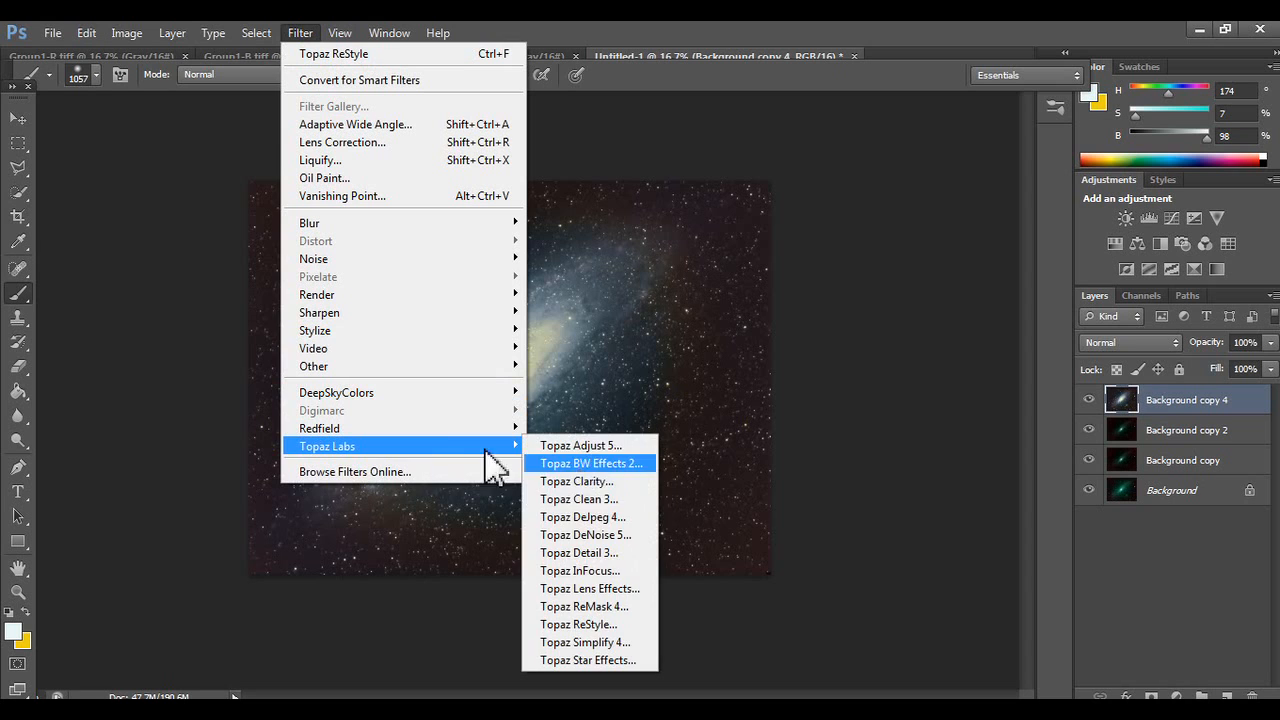
left_click(605, 482)
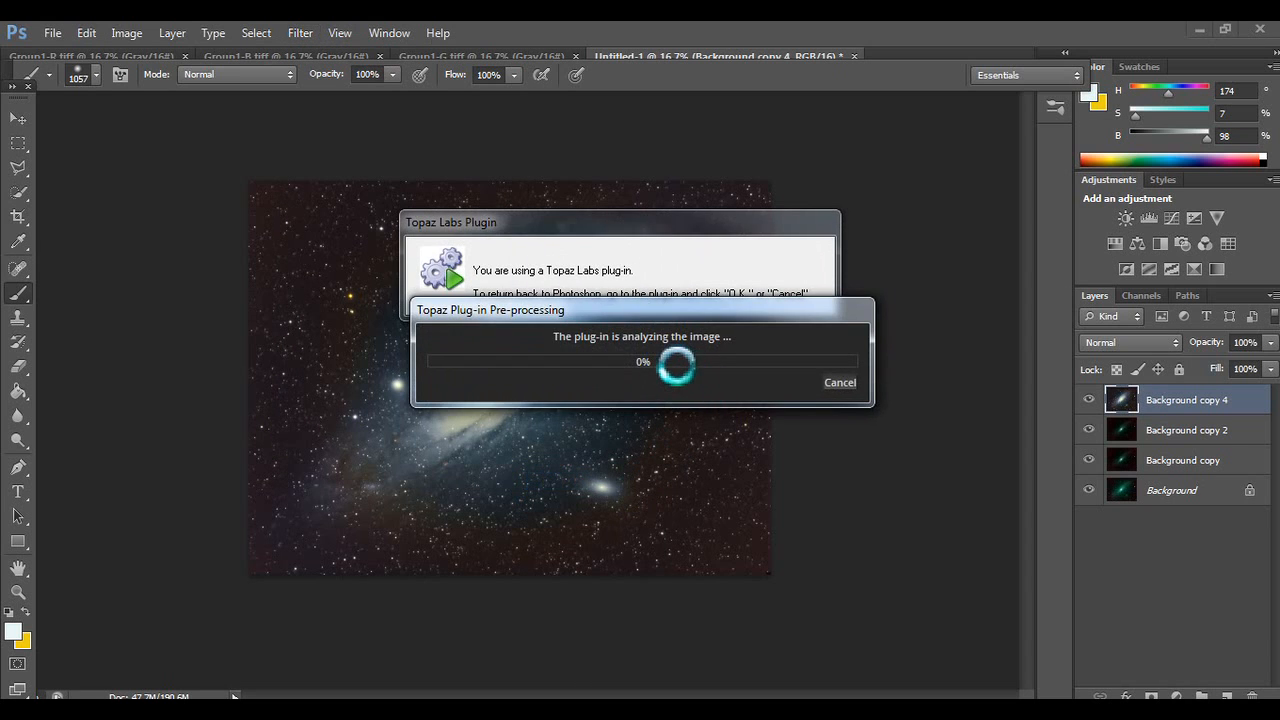
scroll(1148, 493, "down", 2)
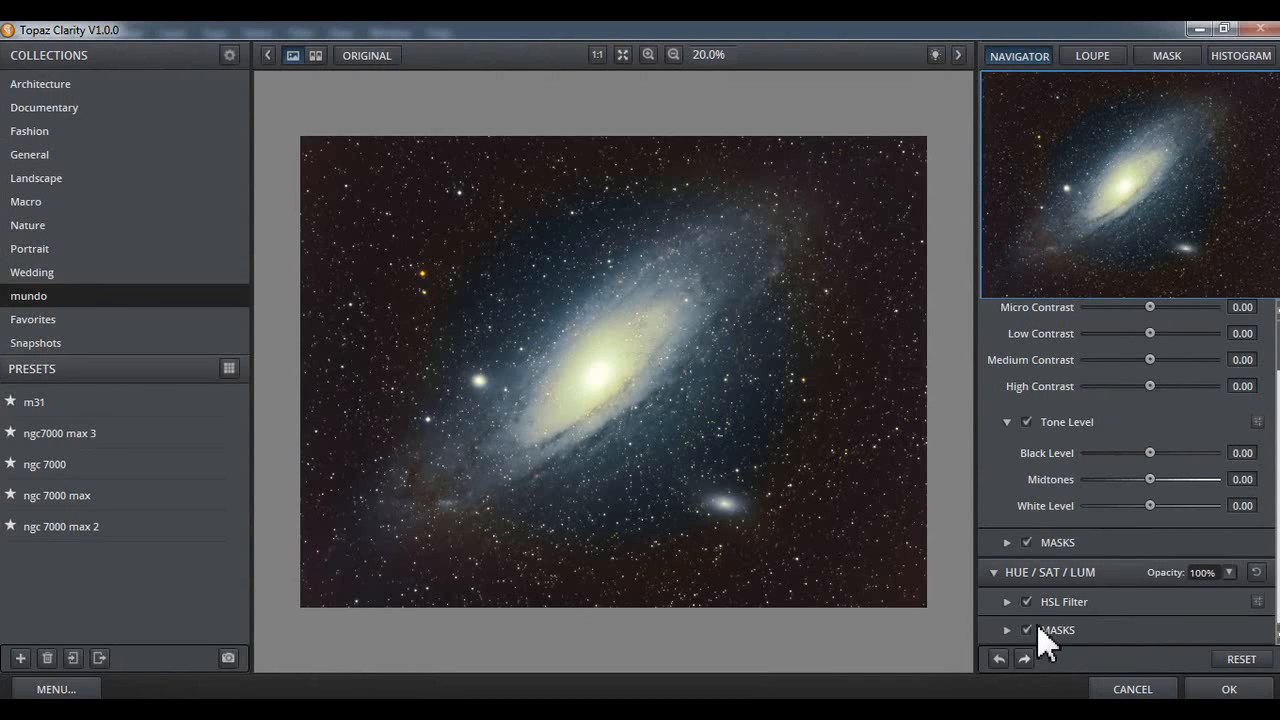
left_click(1006, 603)
scroll(1138, 520, "down", 5)
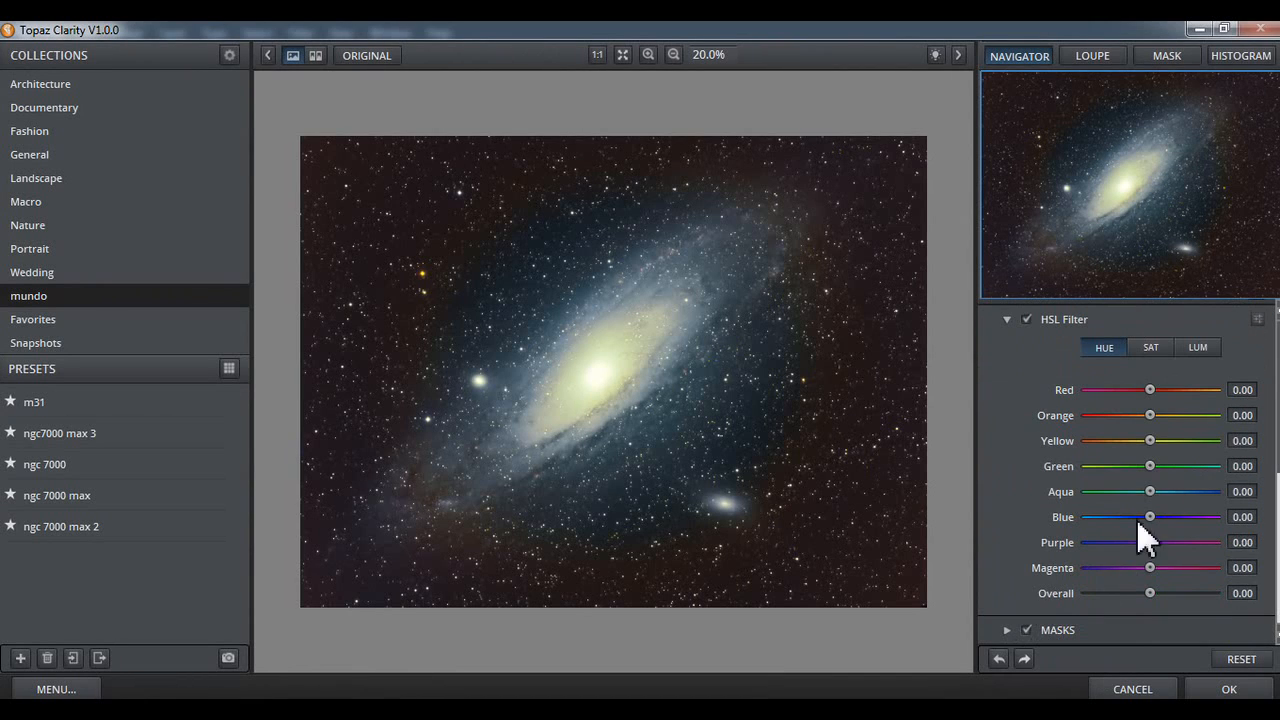
Set the HSL saturation to -1.00 for Red, Orange and Yellow, and to -0.33 for Overall.
left_click(1152, 346)
left_click_drag(1150, 390, 994, 387)
left_click_drag(1149, 416, 1020, 428)
left_click_drag(1150, 442, 1045, 450)
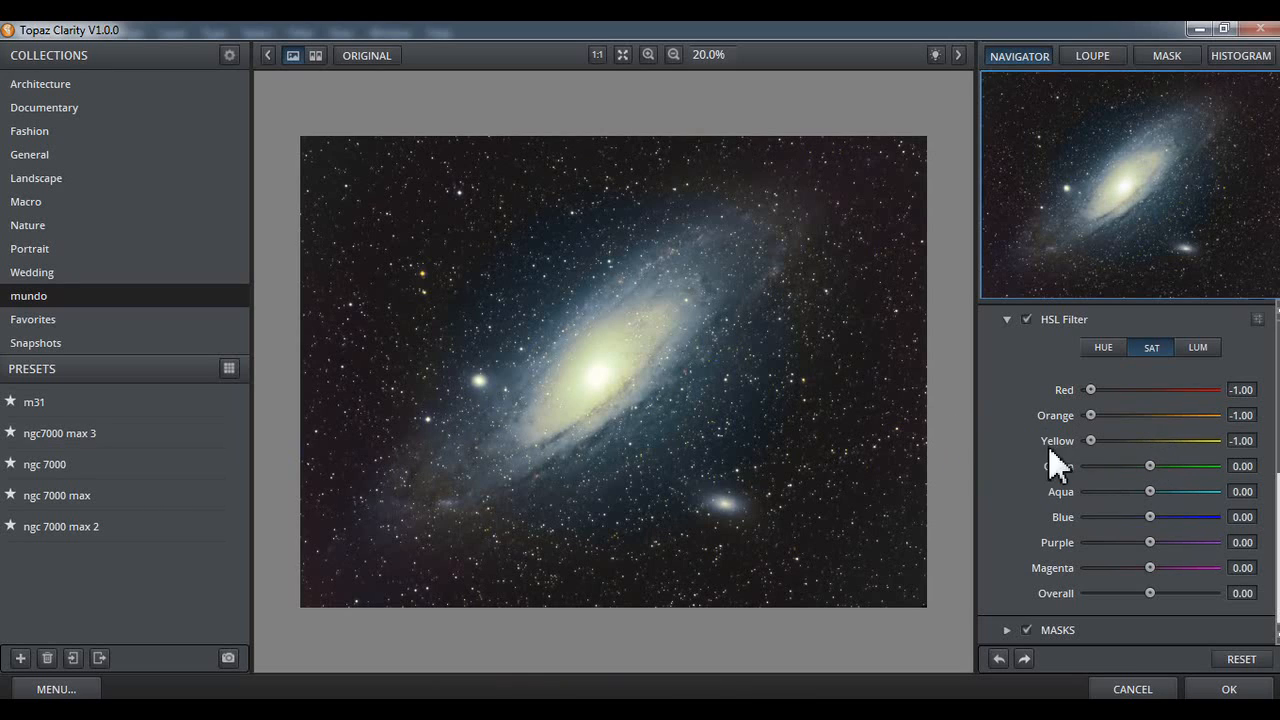
mouse_move(1150, 593)
left_mouse_down()
mouse_move(1114, 593)
mouse_move(1130, 593)
left_mouse_up()
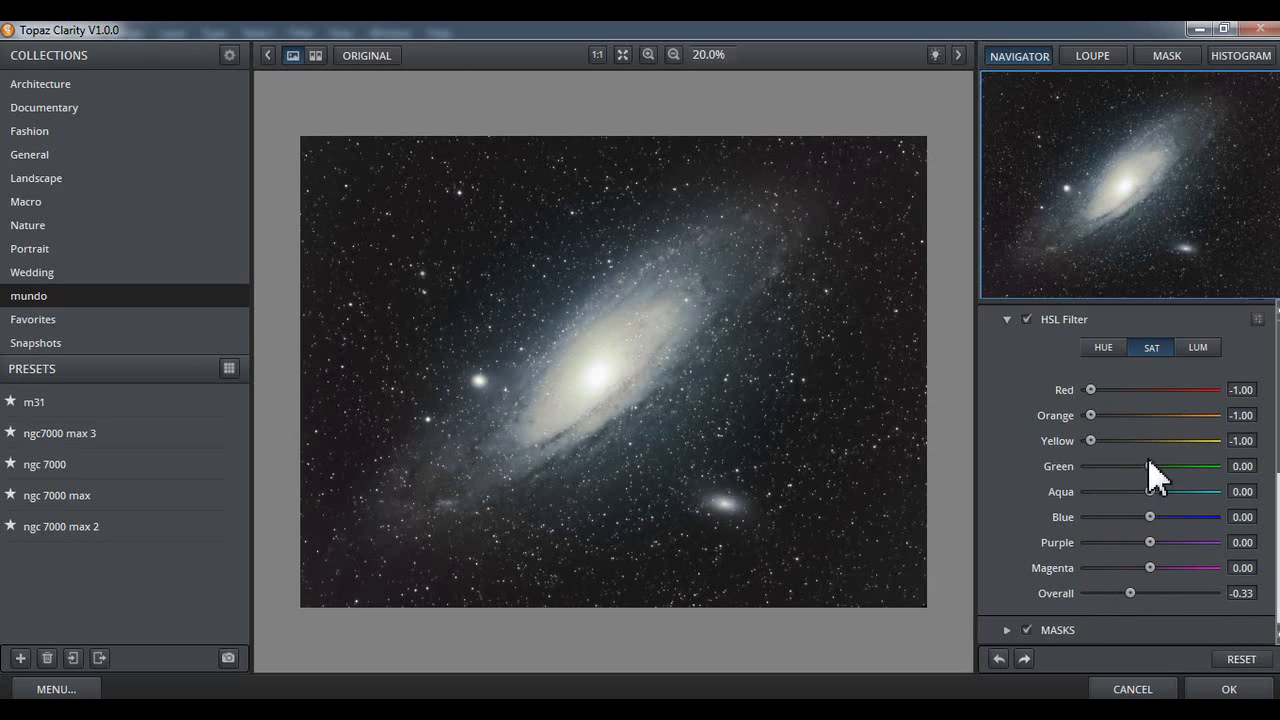
Set the HSL hue to Yellow 1.00, Orange 0.27 and Red -0.02, and apply the Clarity filter.
left_click(1104, 347)
left_click_drag(1150, 441, 1217, 456)
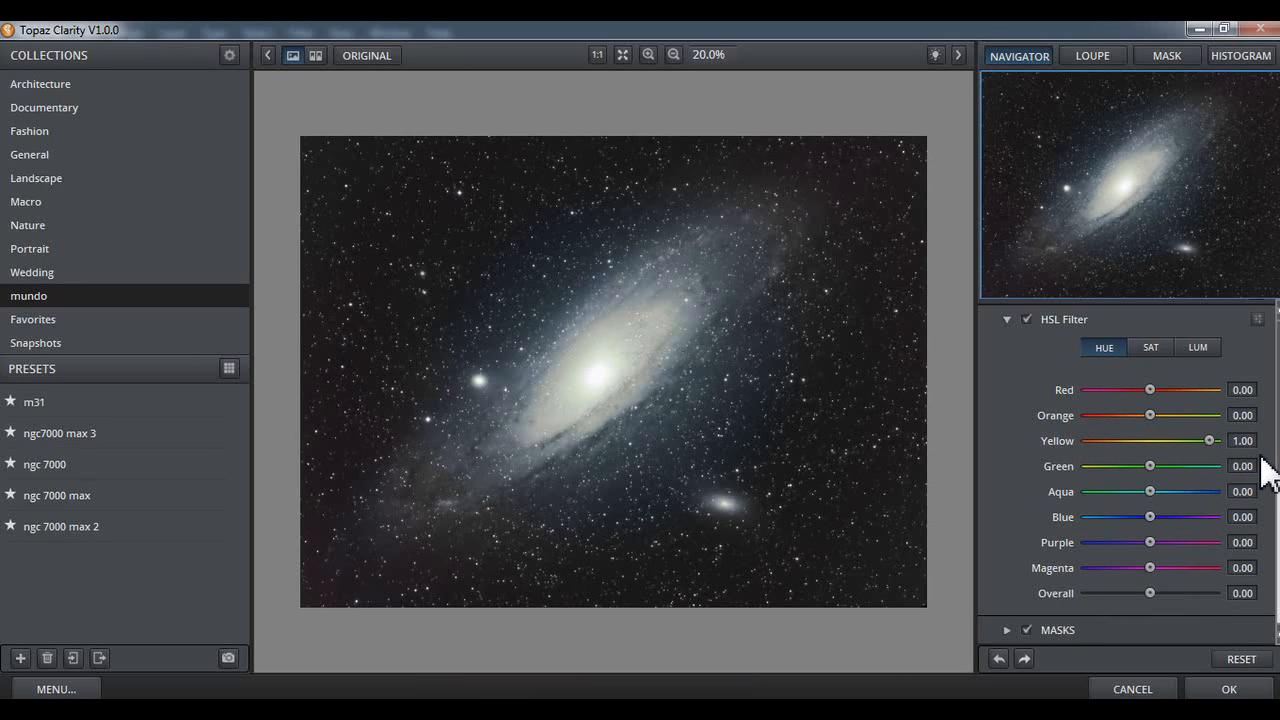
mouse_move(1151, 415)
left_mouse_down()
mouse_move(1060, 416)
mouse_move(1212, 415)
mouse_move(1086, 391)
mouse_move(1246, 400)
mouse_move(1116, 388)
mouse_move(1170, 387)
mouse_move(1150, 391)
left_mouse_up()
mouse_move(1145, 518)
left_mouse_down()
mouse_move(1069, 514)
mouse_move(1212, 518)
mouse_move(1155, 516)
left_mouse_up()
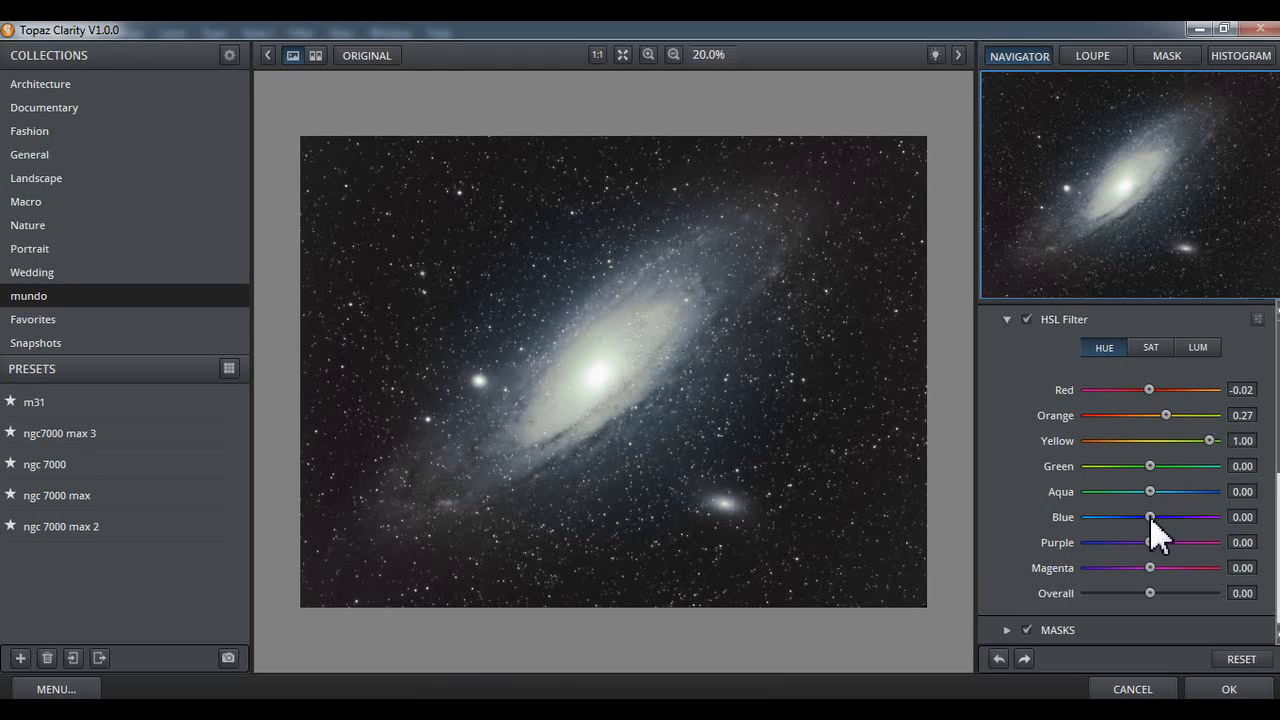
left_click(1230, 690)
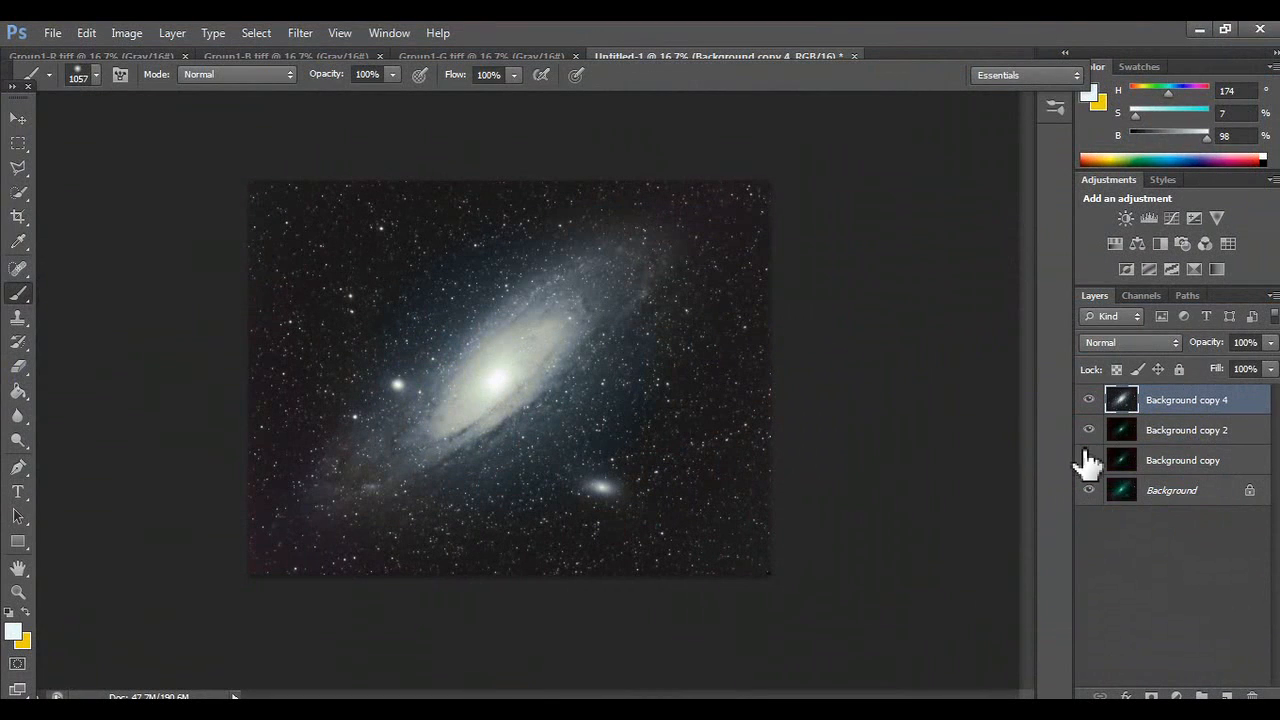
Hide Background copy and Background copy 2, and toggle Background copy 4 to compare the processed galaxy with the original Background.
left_click(1088, 460)
left_click(1088, 430)
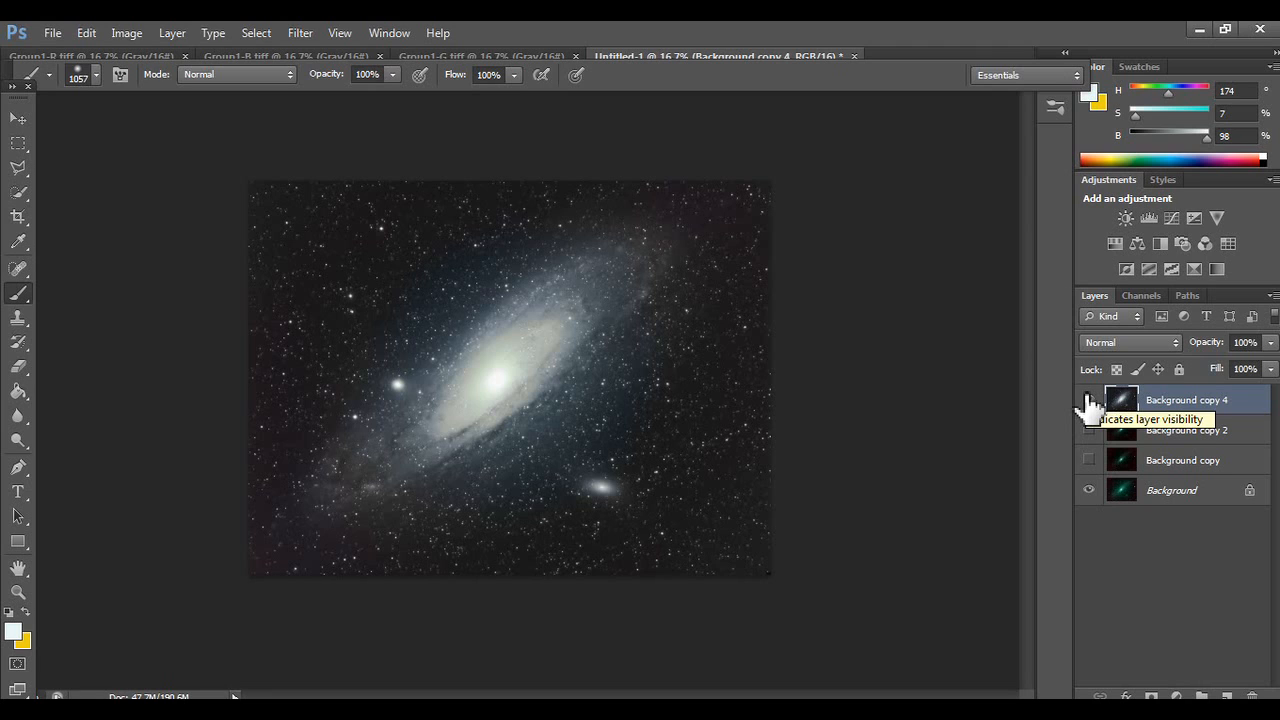
left_click(1088, 400)
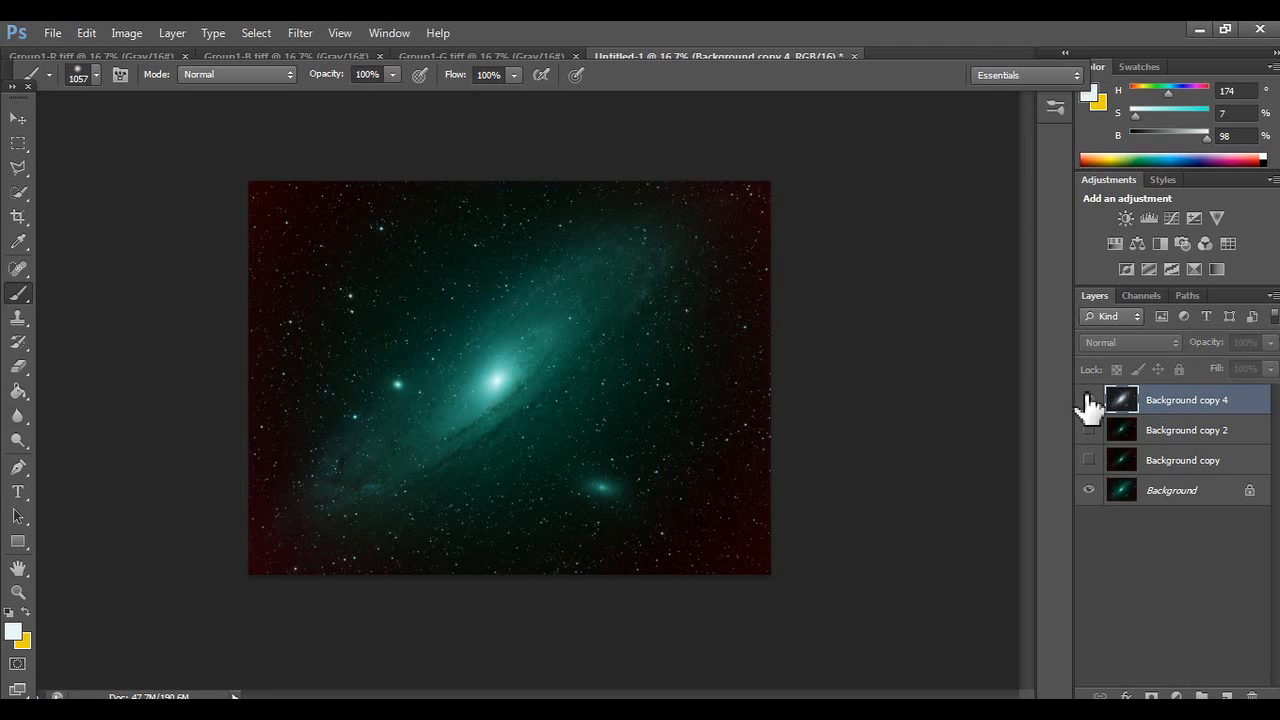
left_click(1088, 400)
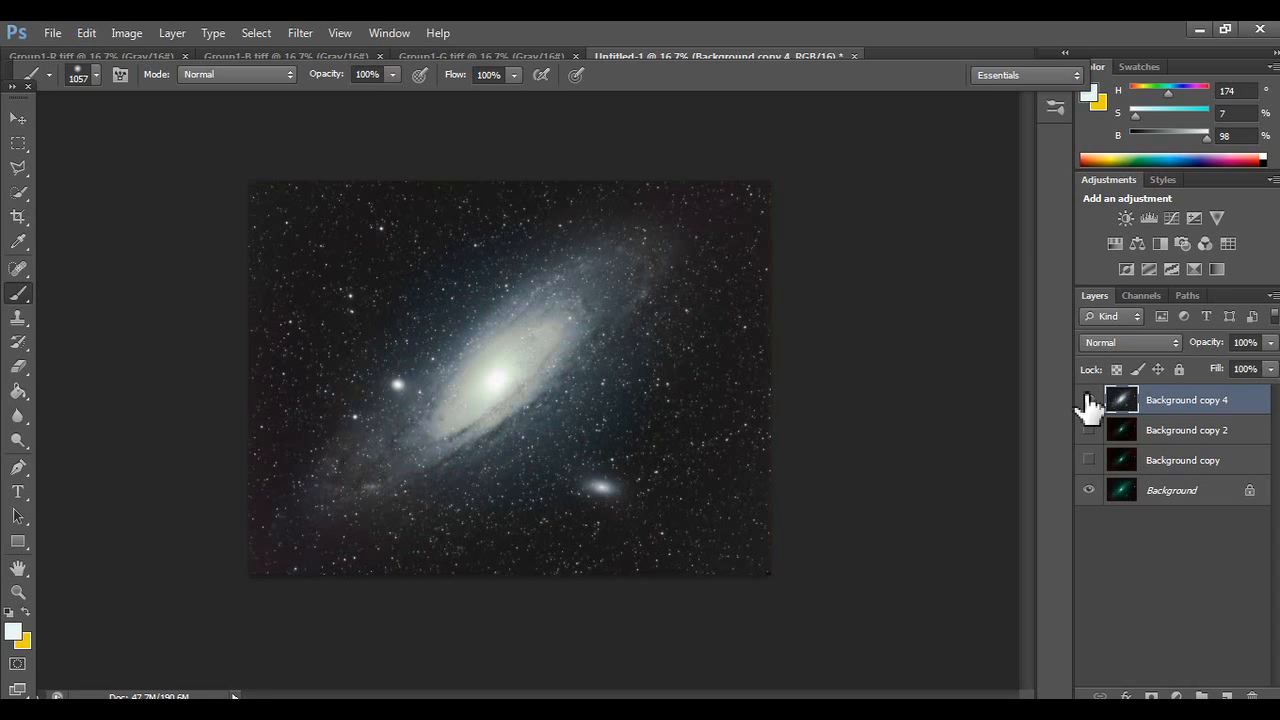